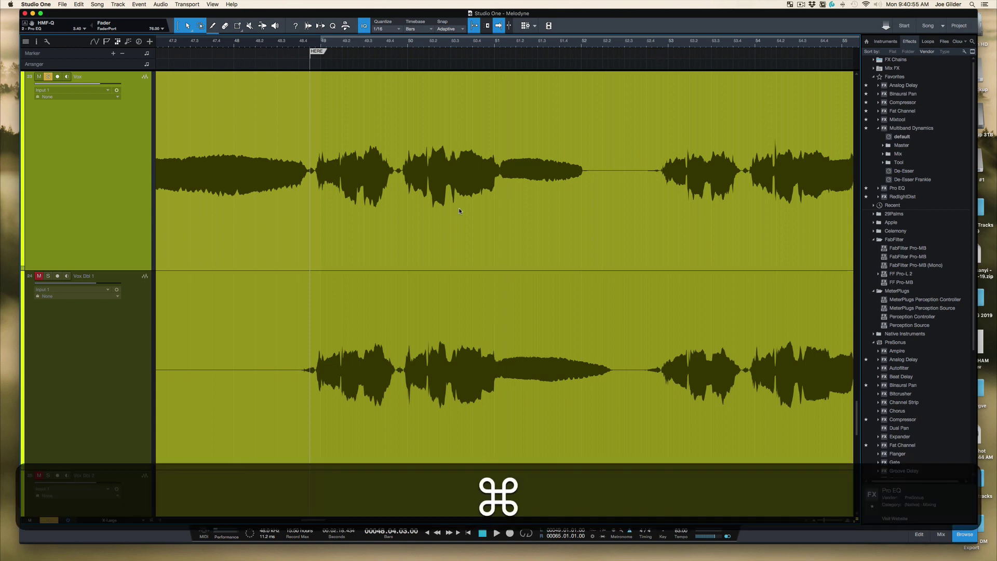
- Clear the track solos and play the vocals within the full mix from just before bar 49
scroll(459, 208, "down", 2)
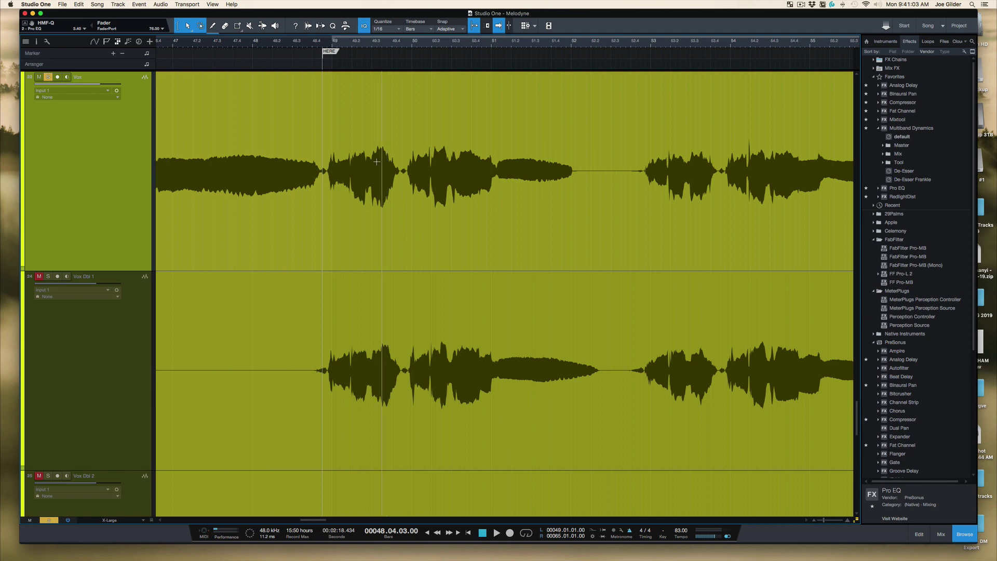
left_click_drag(327, 46, 323, 66)
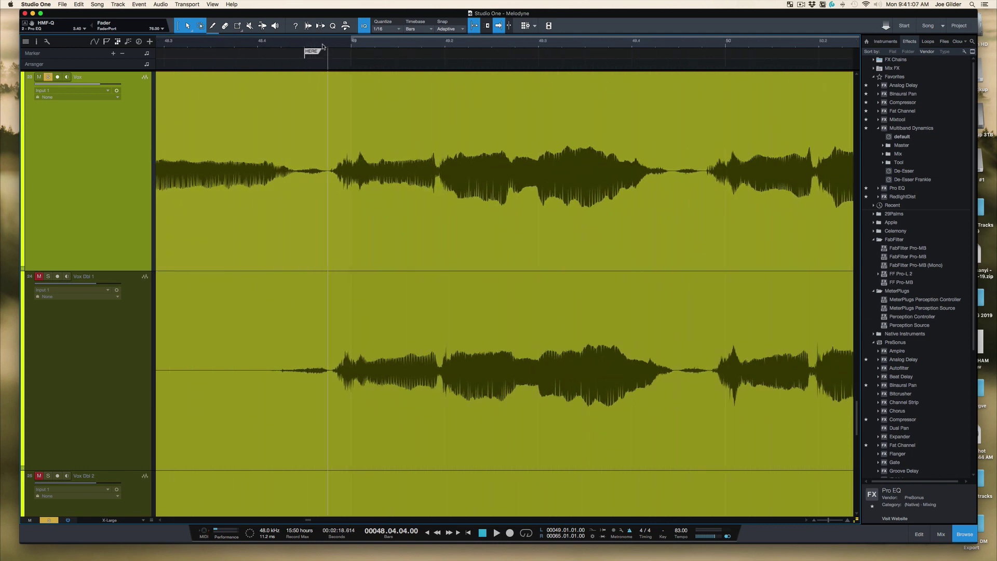
left_click_drag(322, 45, 329, 17)
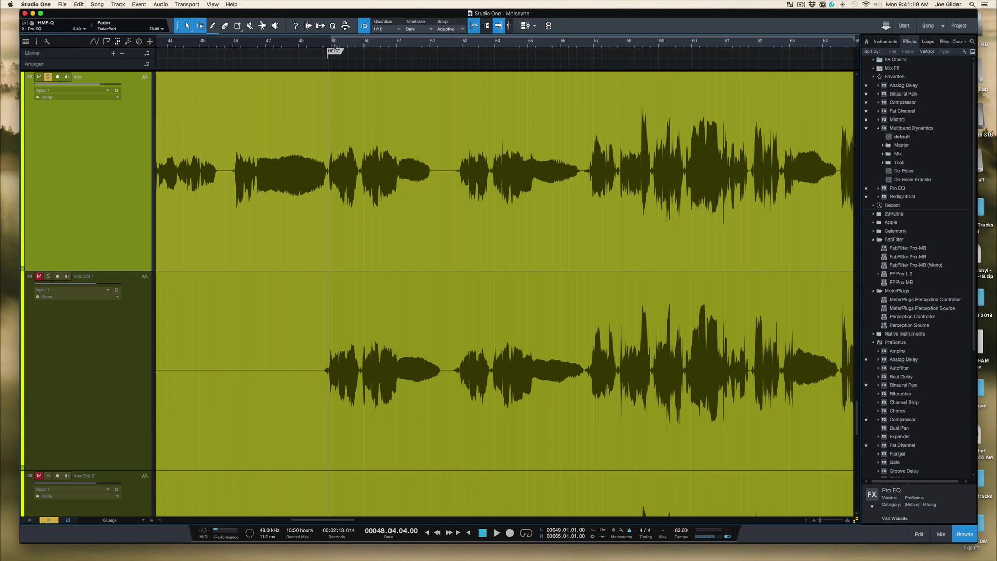
key("shift+super+s")
scroll(327, 46, "up", 5)
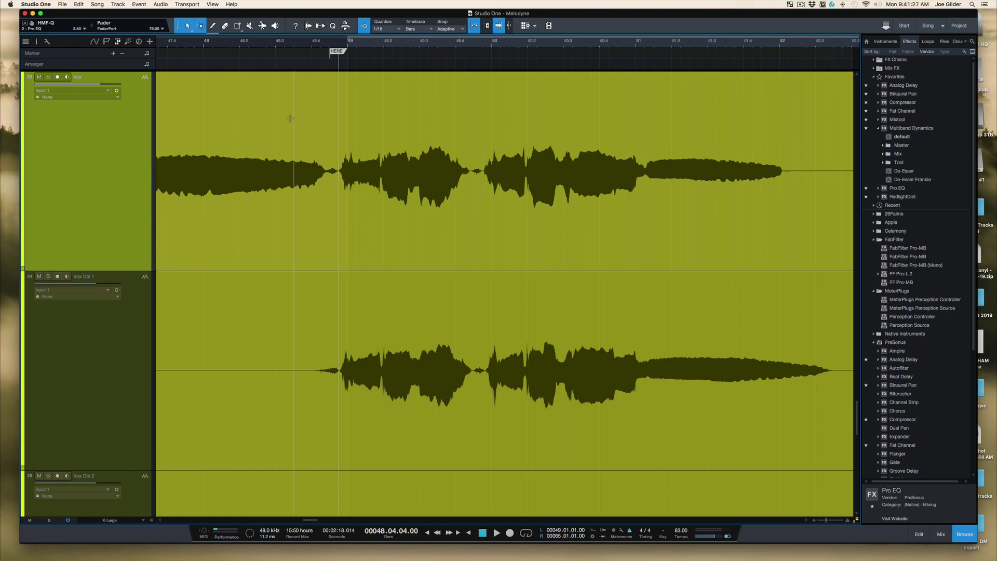
key("space")
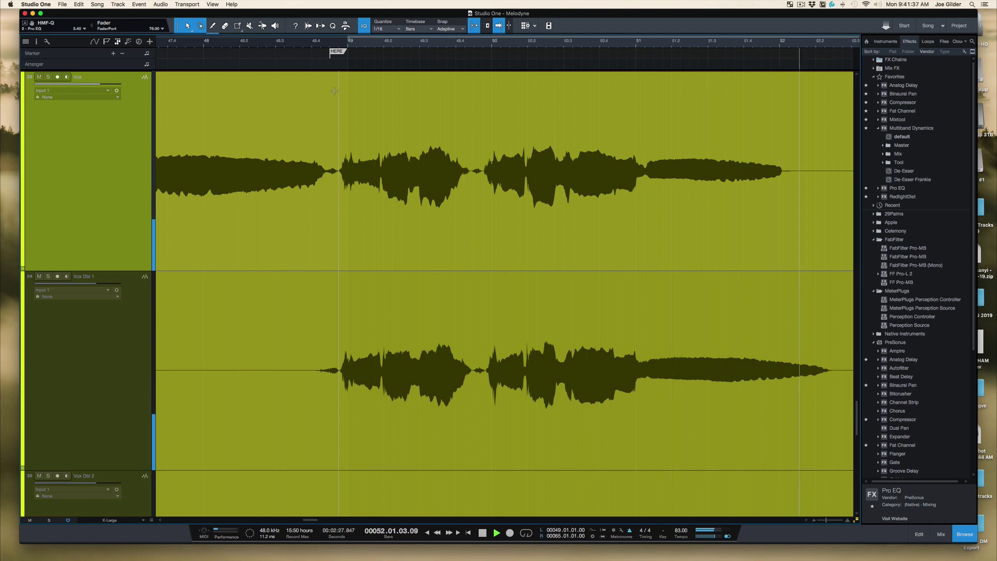
key("space")
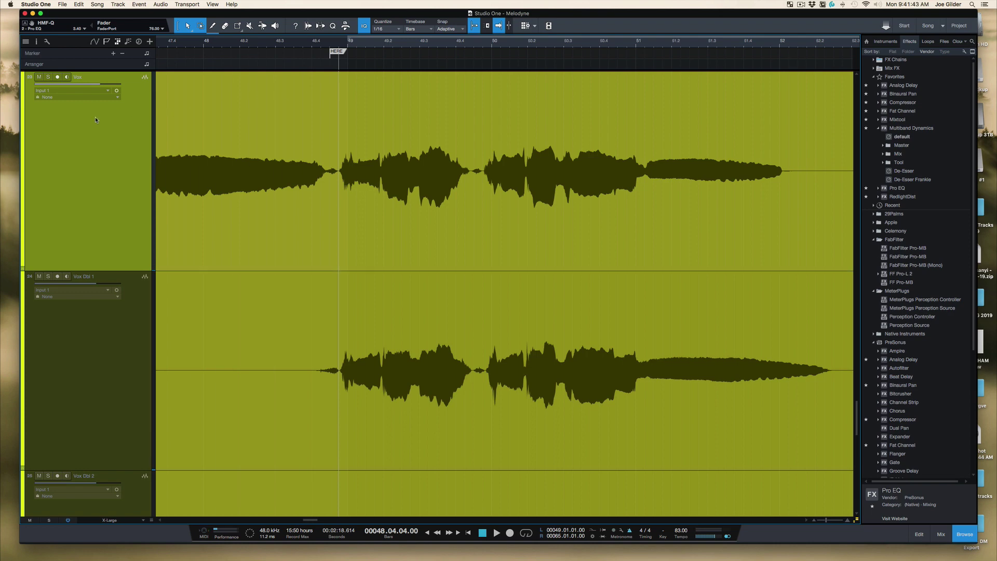
- Solo the Vox track and play it back from just before bar 49
key("s")
key("space")
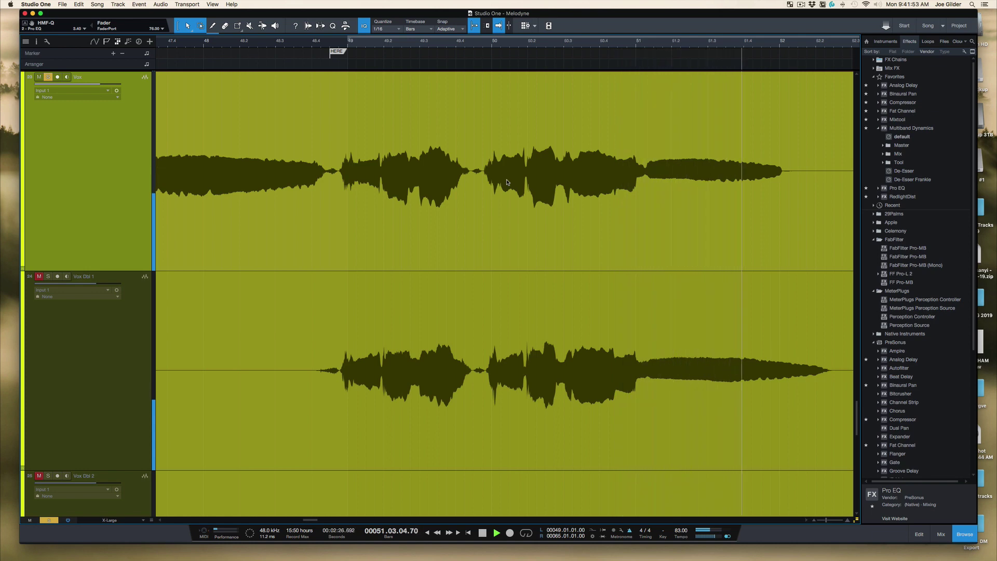
key("space")
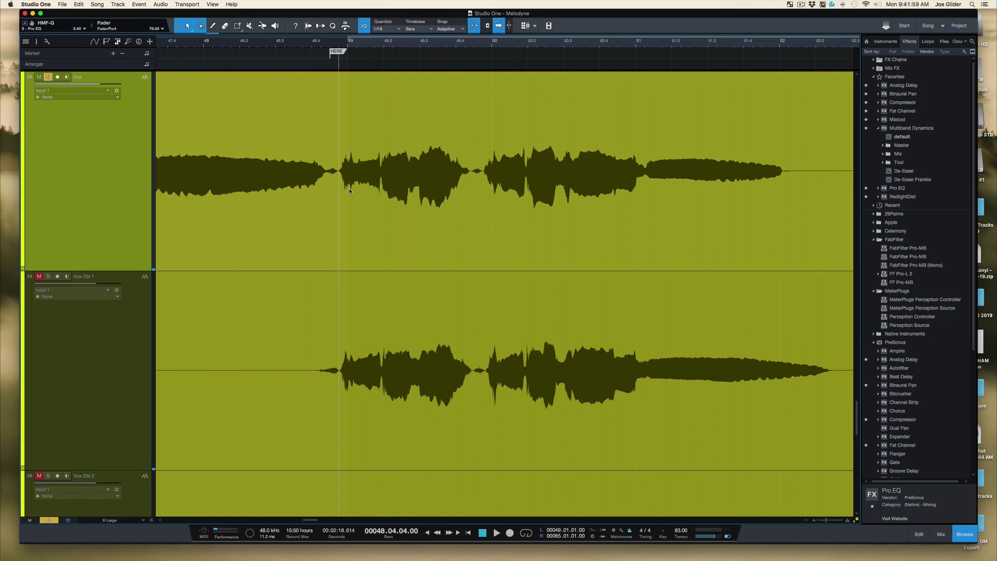
- Open the Vox track's audio event in Melodyne, dismissing the website notice, and enlarge the note editor
left_click(370, 227)
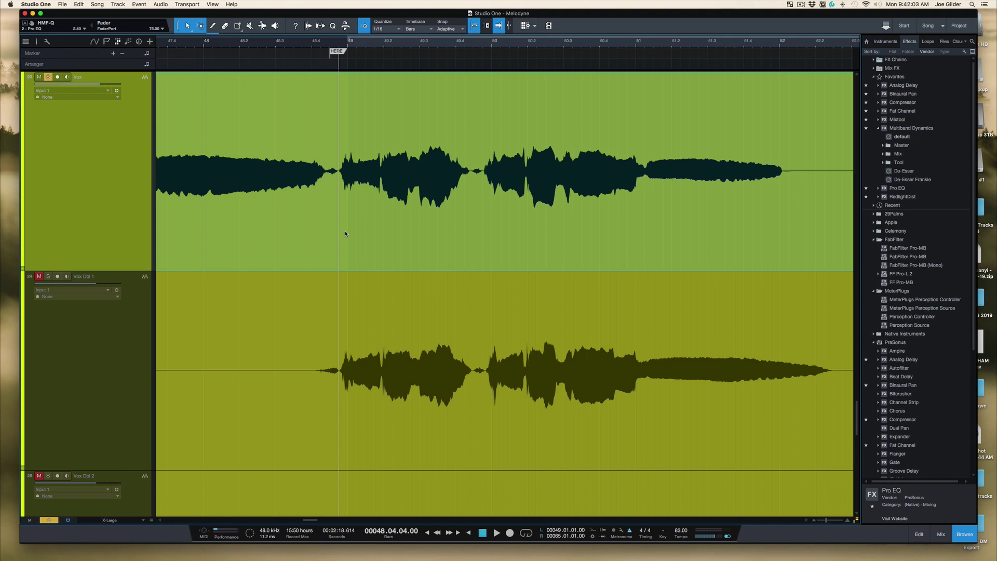
key("super+m")
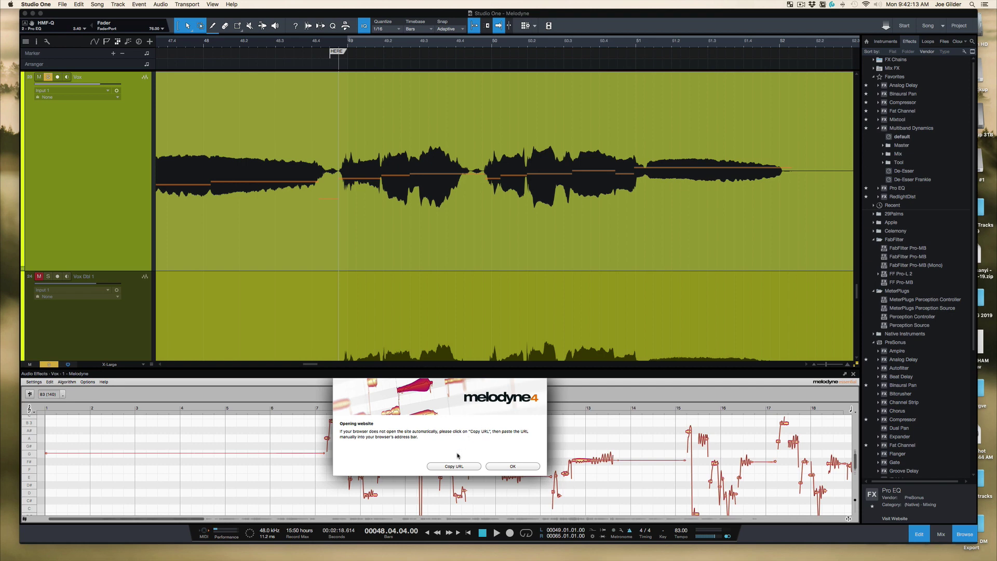
left_click(508, 466)
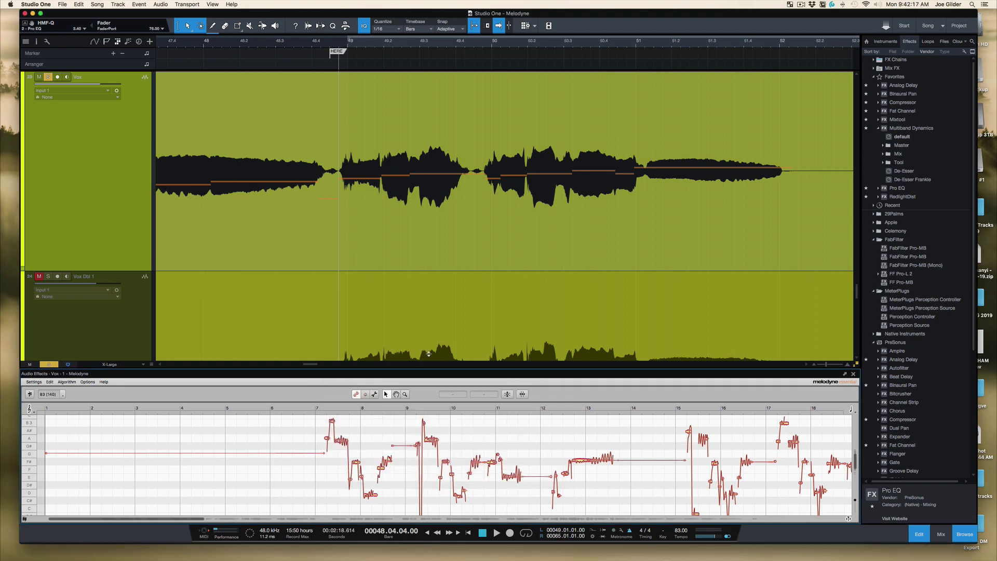
left_click_drag(424, 384, 433, 221)
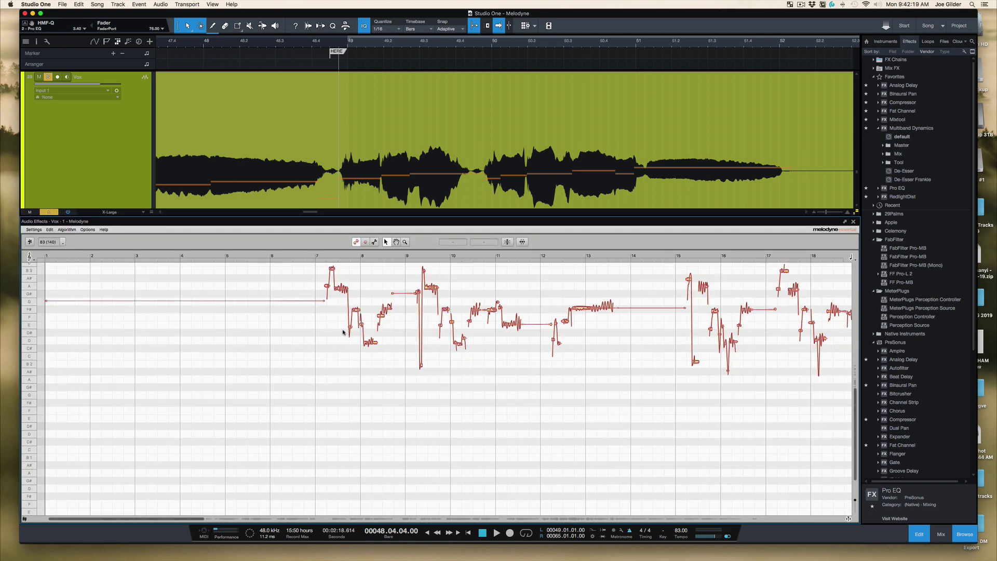
- Quit the Chrome browser that opened over the song window
scroll(343, 332, "up", 5)
scroll(343, 332, "up", 3)
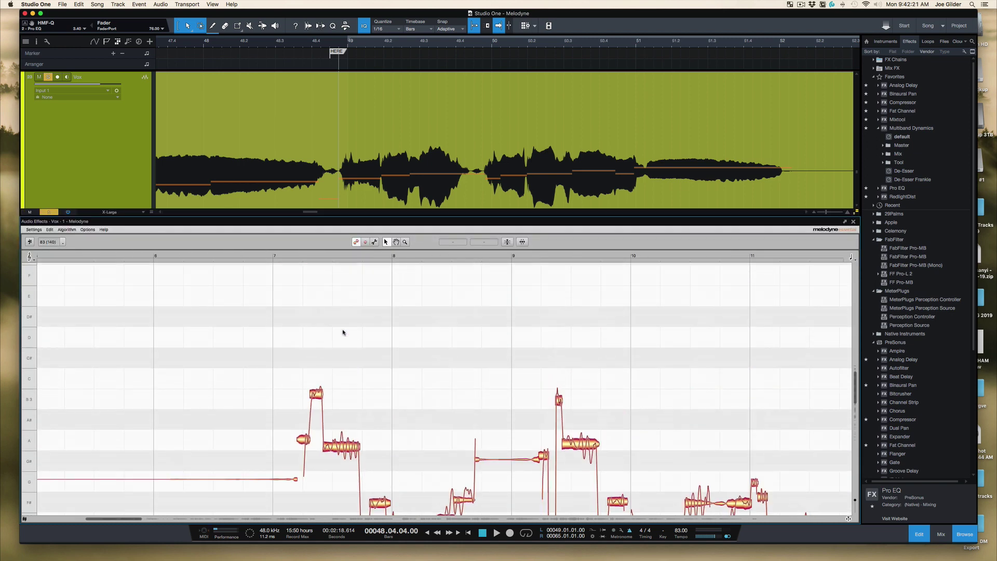
scroll(342, 332, "down", 1)
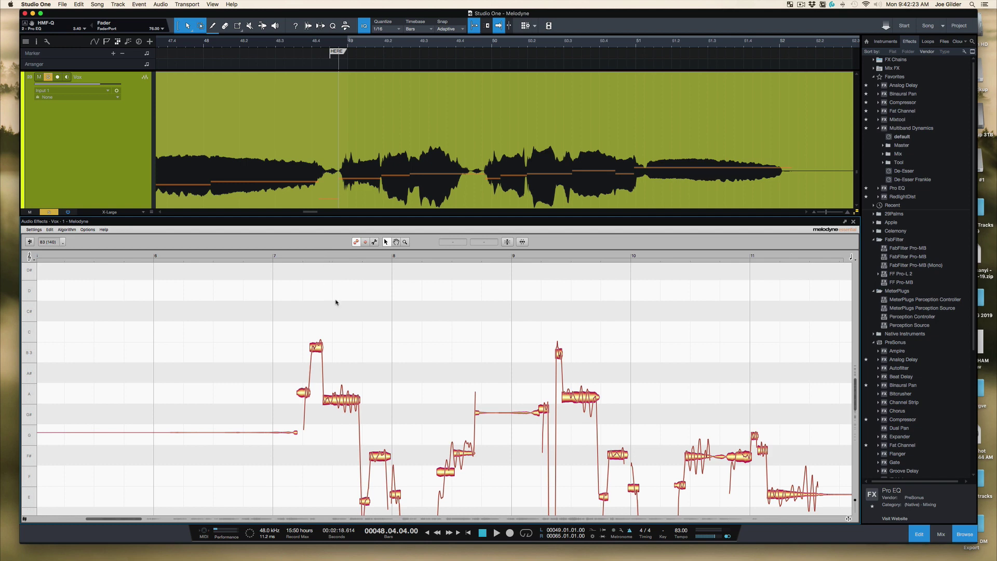
scroll(348, 315, "down", 3)
scroll(348, 314, "down", 4)
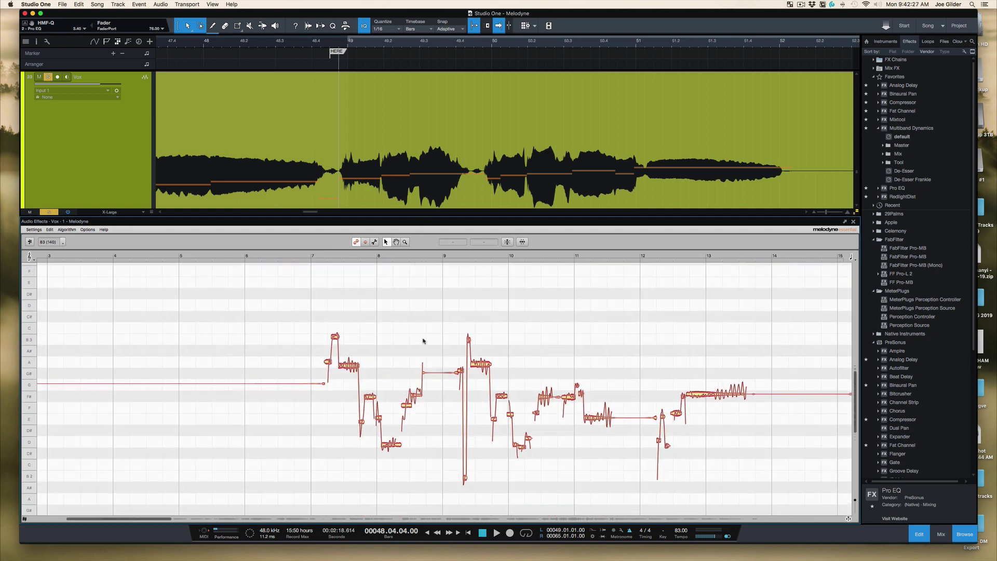
scroll(424, 342, "right", 3)
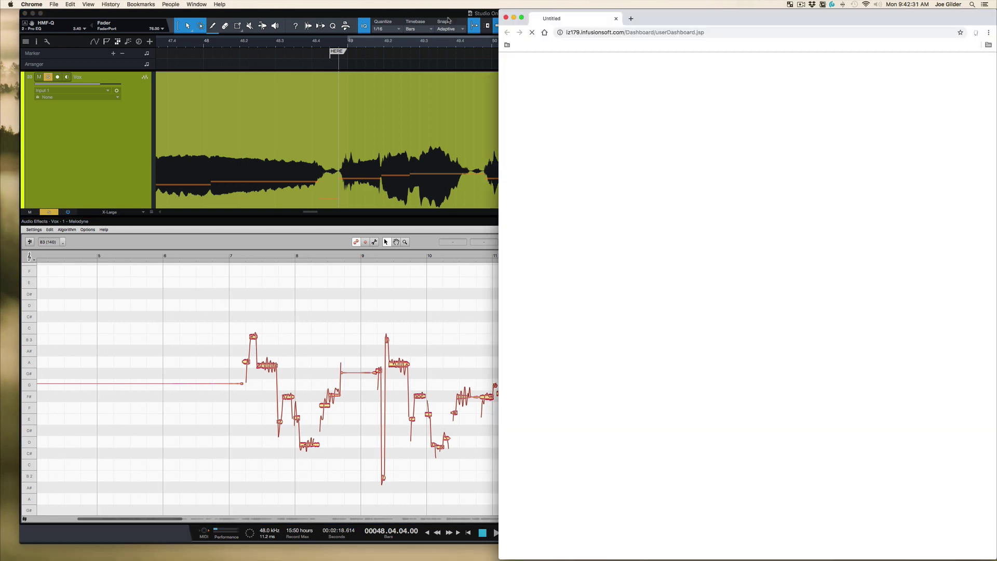
key("super+q")
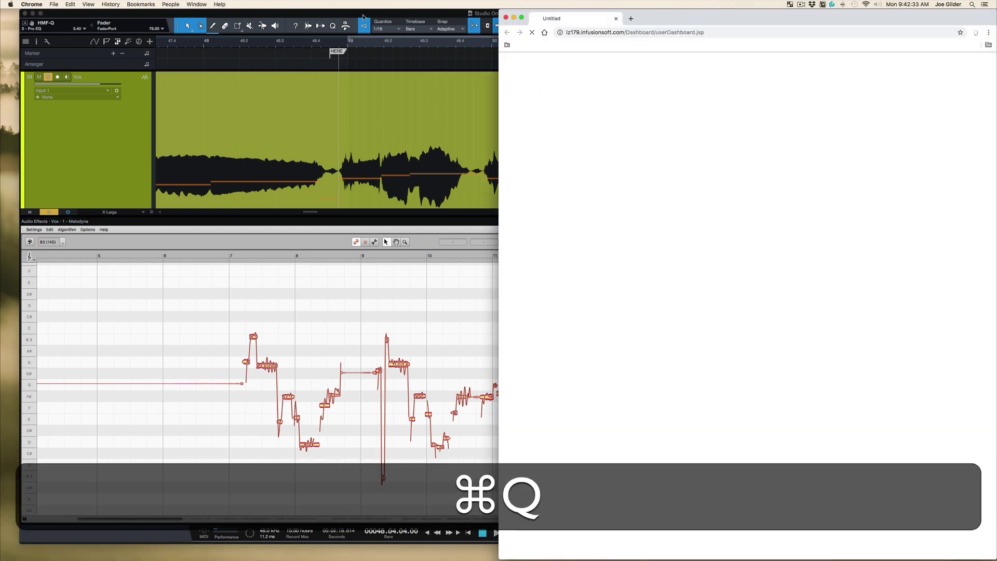
- Examine the shapes and pitch curves of the detected vocal notes around bars 7 to 10 in the Melodyne editor
scroll(269, 313, "up", 4)
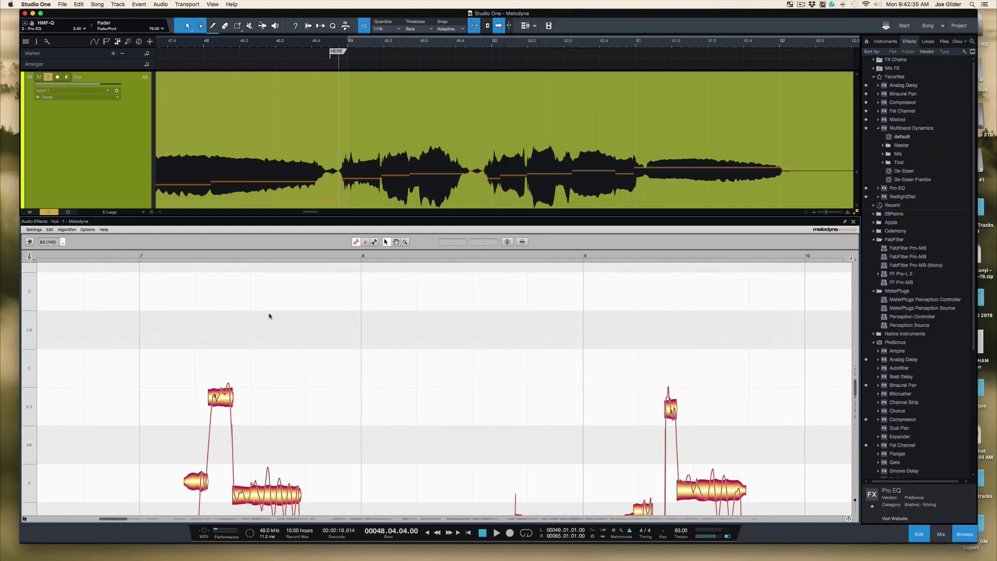
scroll(272, 367, "down", 8)
scroll(272, 367, "up", 4)
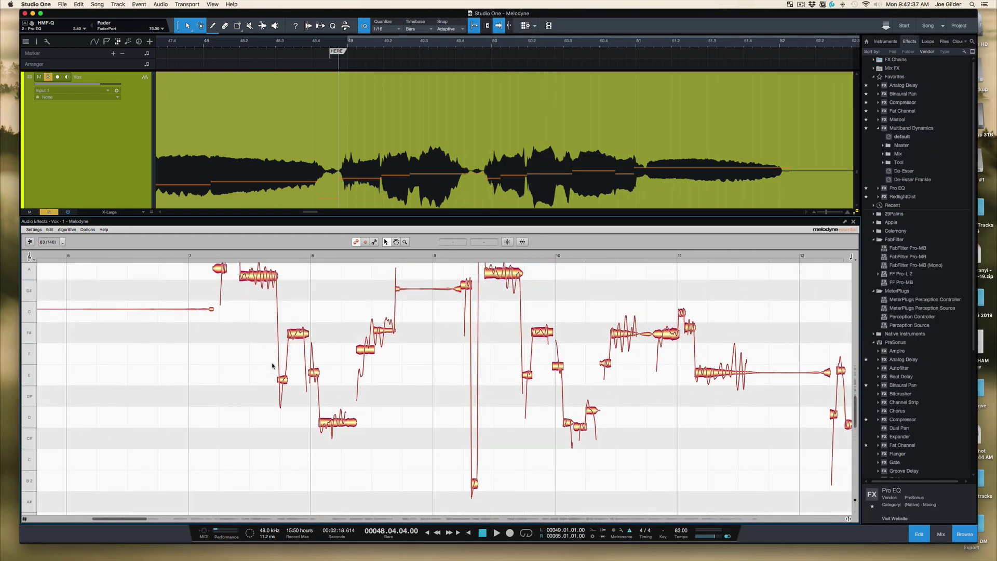
scroll(250, 374, "down", 3)
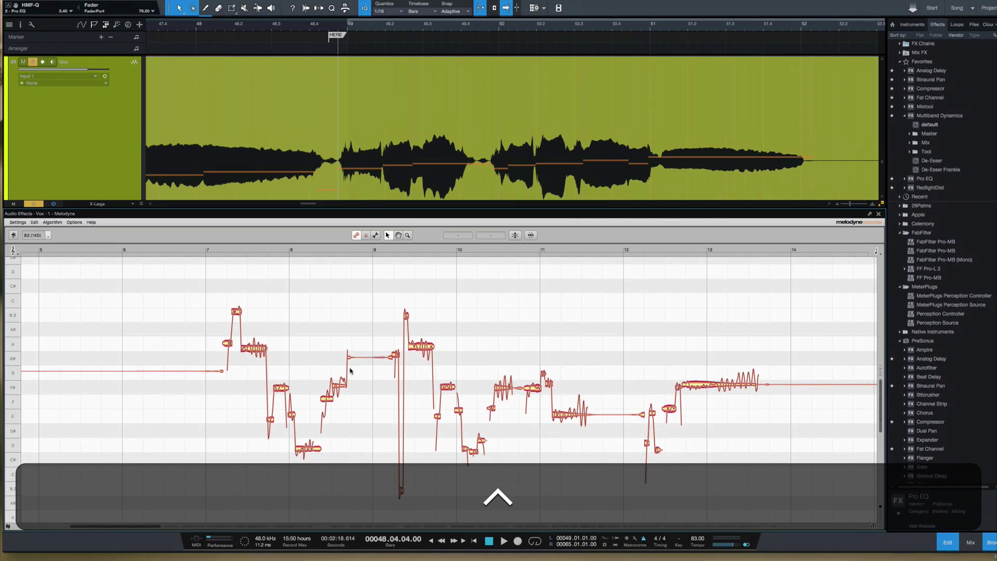
scroll(350, 370, "down", 3)
scroll(350, 371, "down", 3)
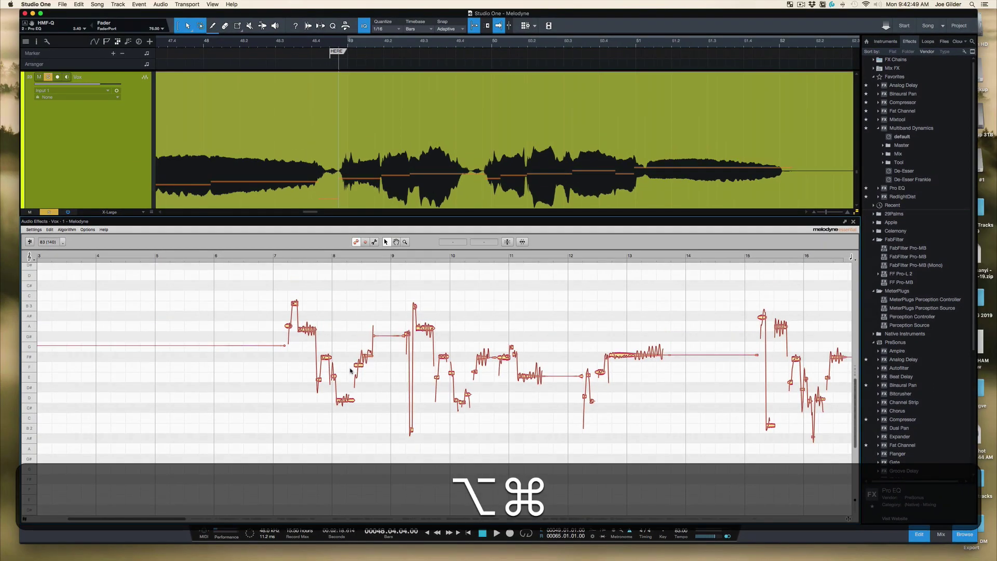
scroll(350, 371, "up", 5)
scroll(351, 371, "up", 10)
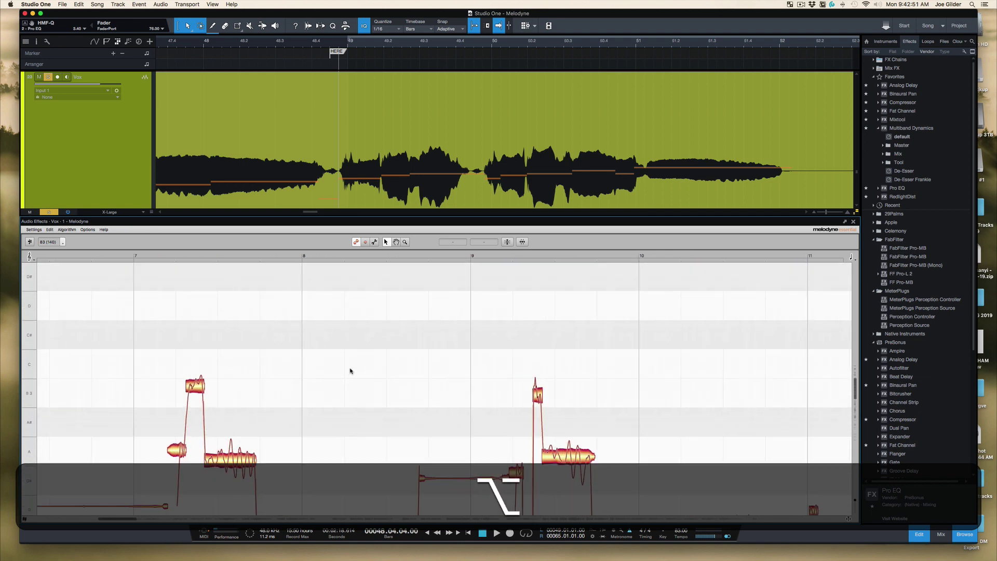
scroll(351, 370, "down", 5)
scroll(351, 371, "up", 3)
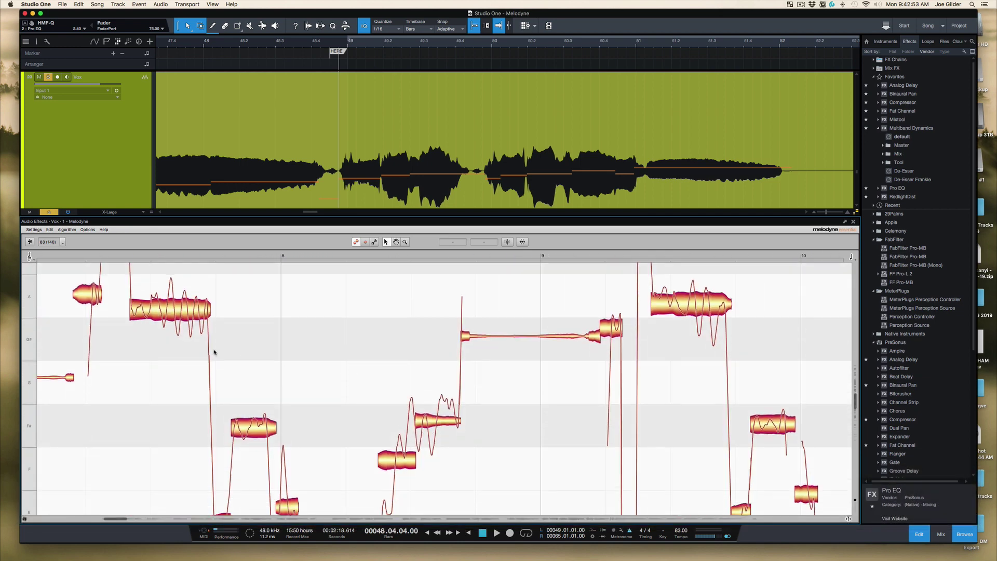
scroll(224, 332, "left", 3)
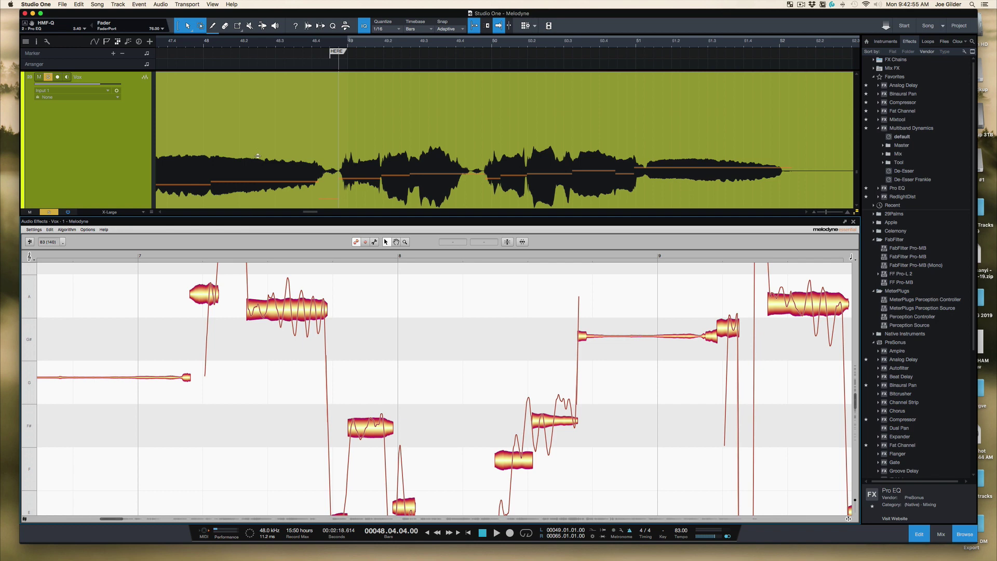
- Enlarge the Melodyne editor further and play the vocal briefly from the middle of bar 7
left_click_drag(253, 218, 261, 145)
scroll(270, 285, "up", 3)
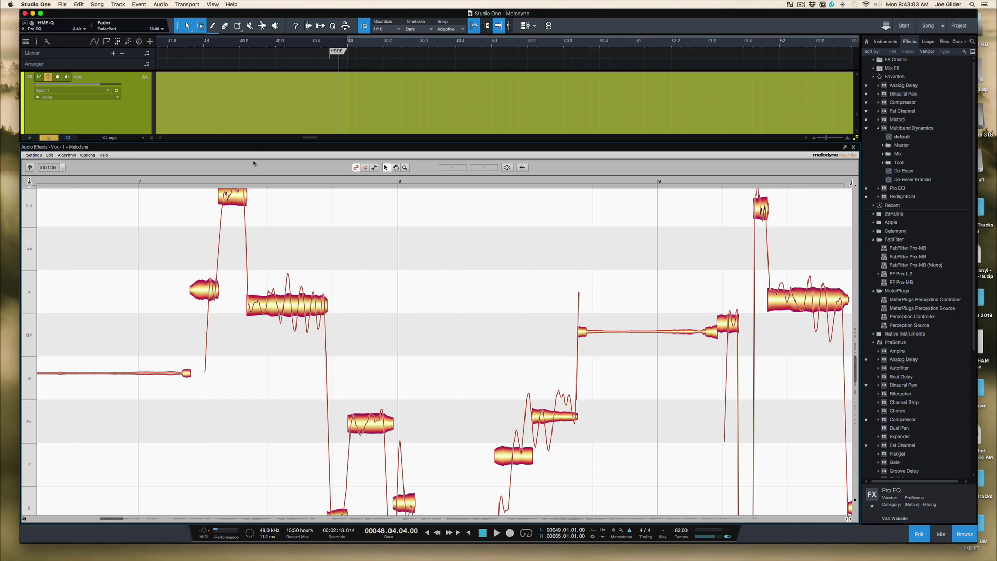
left_click(249, 181)
key("space")
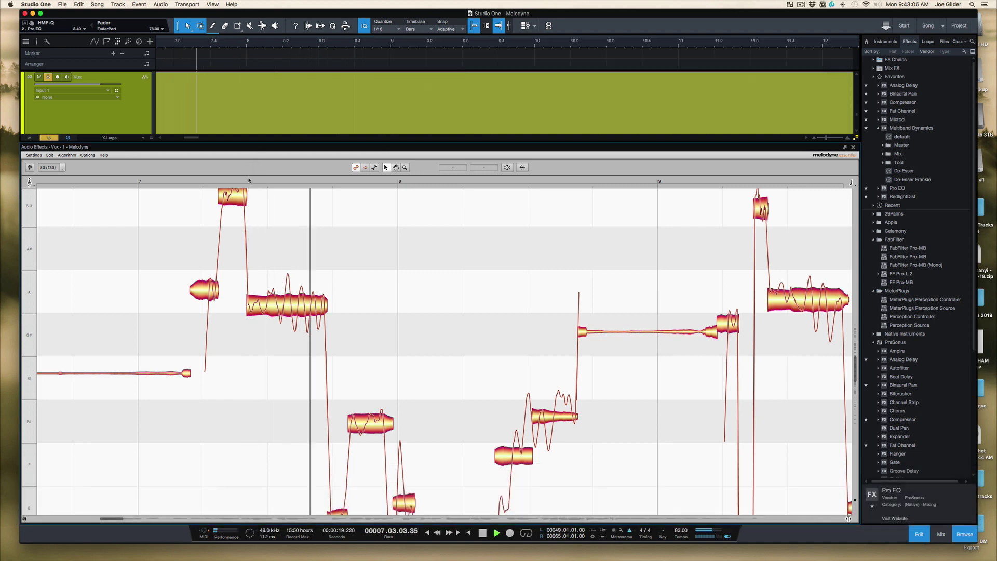
key("space")
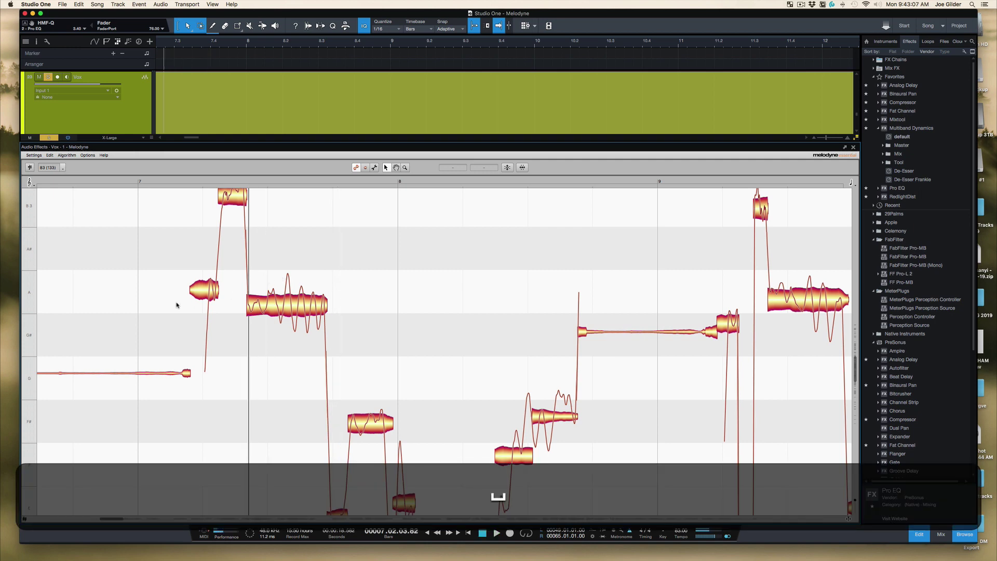
- Move the playback position to bar 49 at the HERE marker and bring the surrounding notes into the Melodyne editor
key("z")
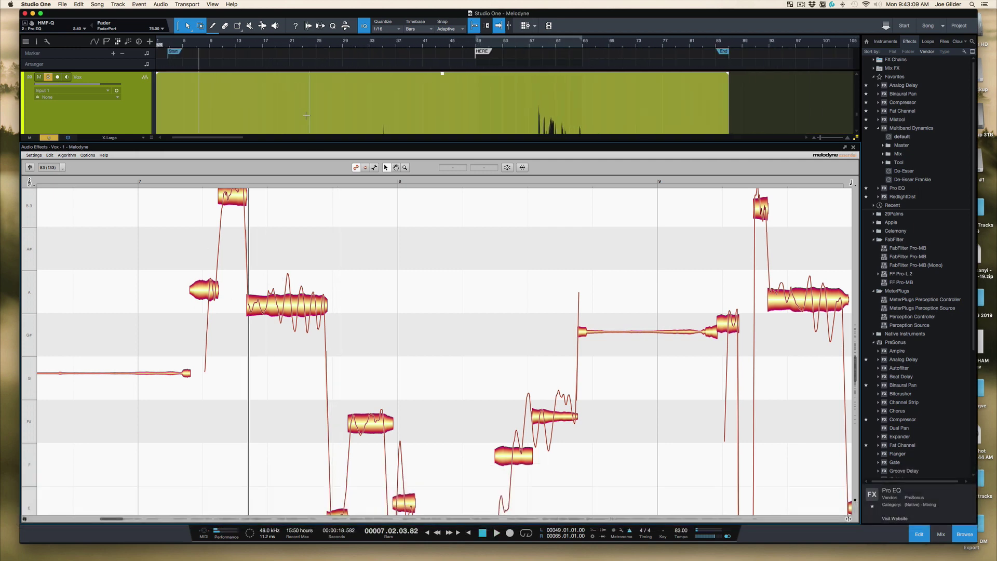
left_click(476, 47)
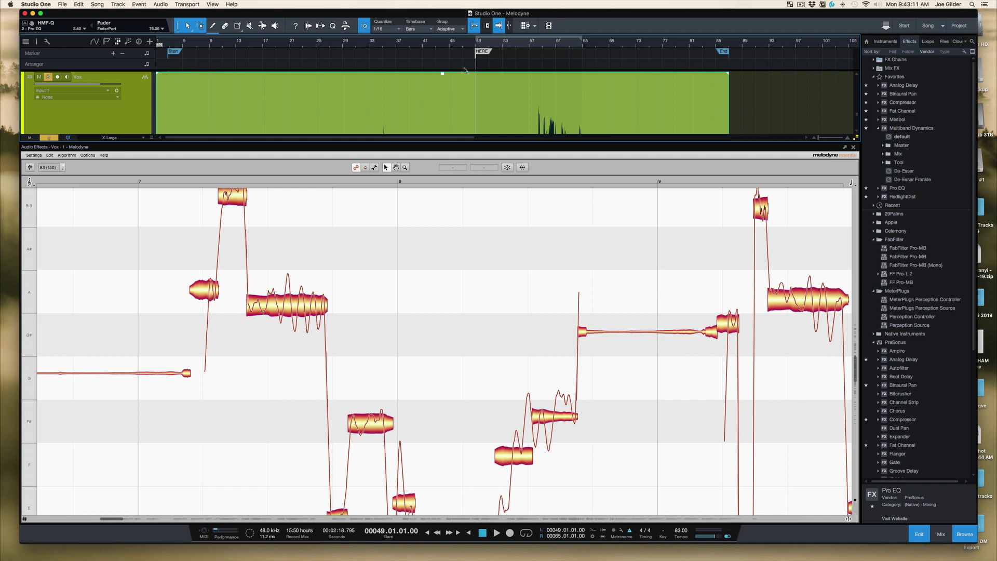
key("space")
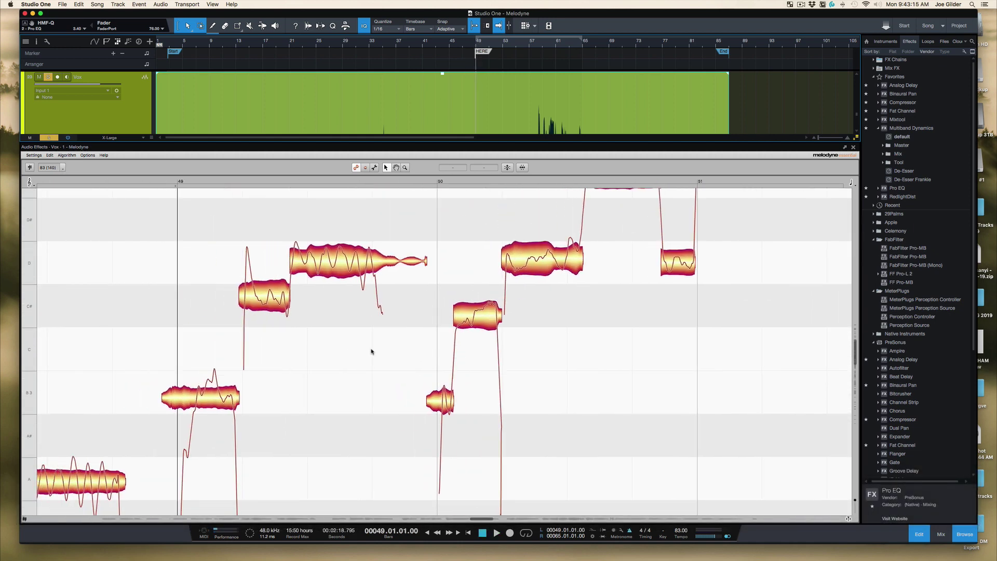
scroll(356, 353, "down", 3)
scroll(356, 355, "down", 5)
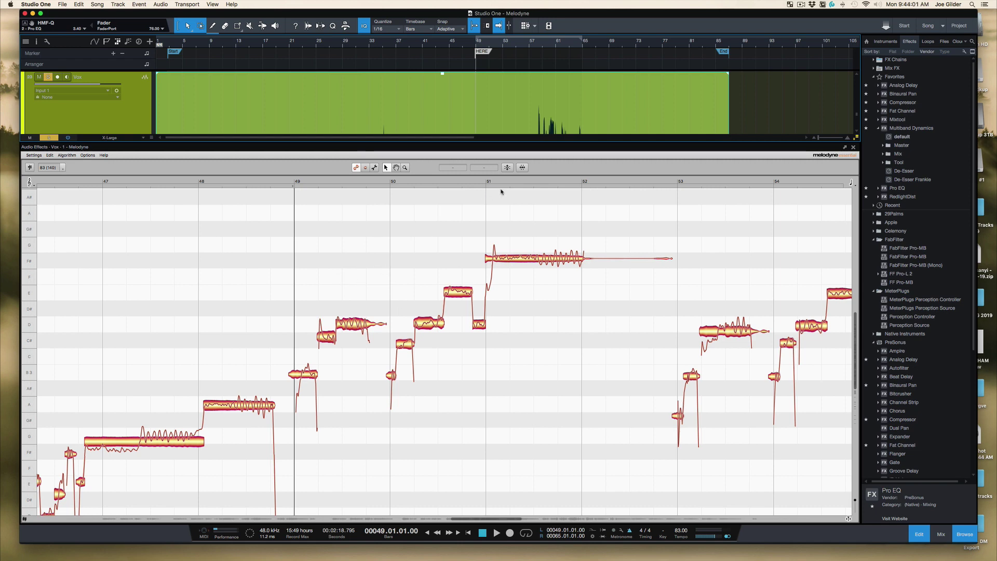
- Check the individual pitches of the two higher vocal notes in bar 49
left_click(358, 325)
left_click(327, 336)
left_click(353, 327)
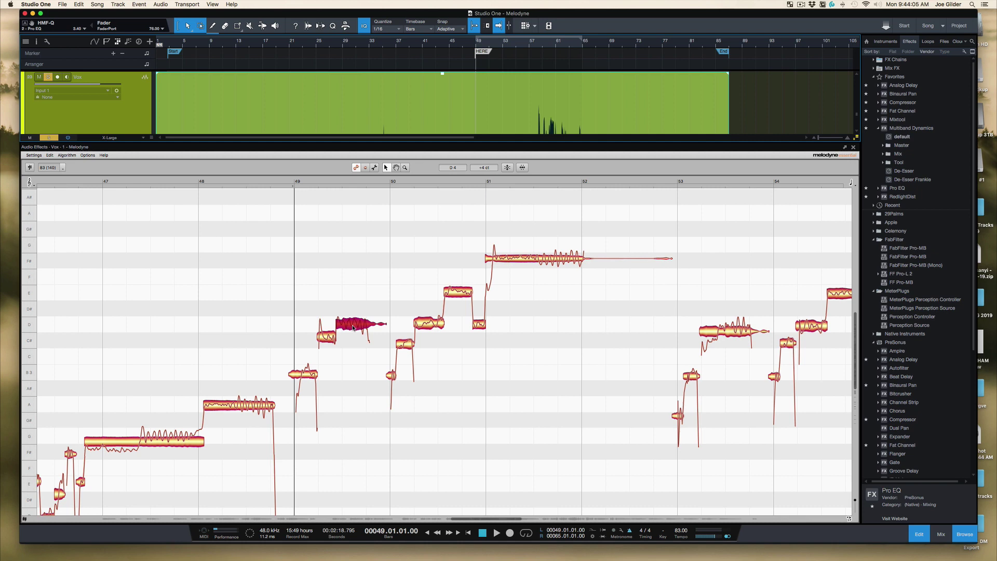
- Correct the pitch of all the vocal notes with Pitch Center at 100 % and Pitch Drift at 100 %
left_click(365, 286)
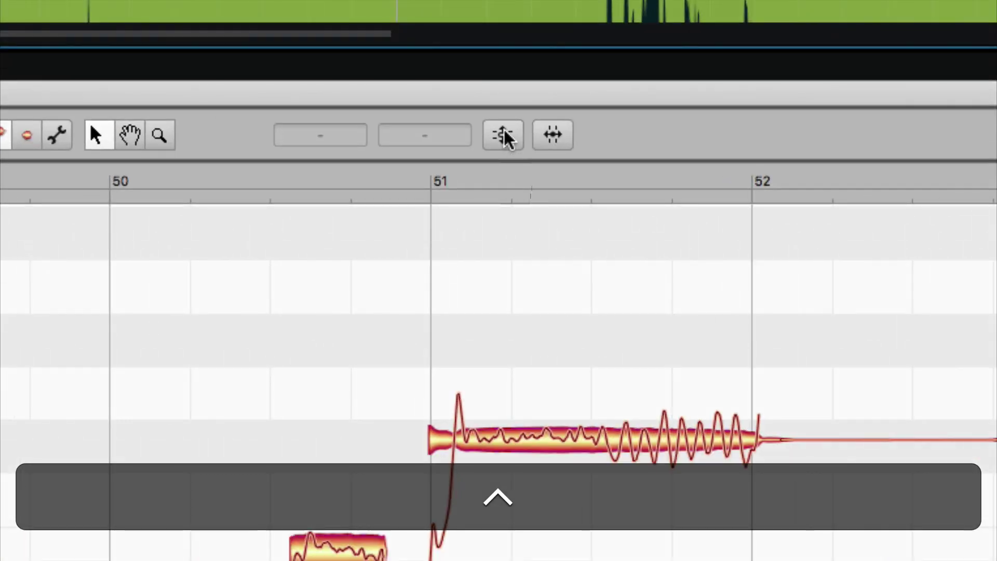
left_click(506, 167)
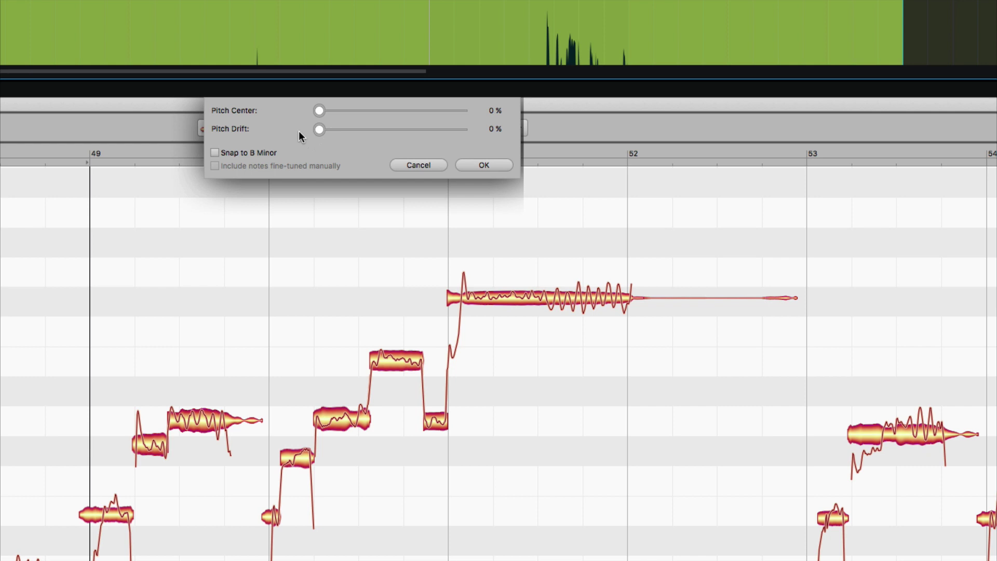
key("alt")
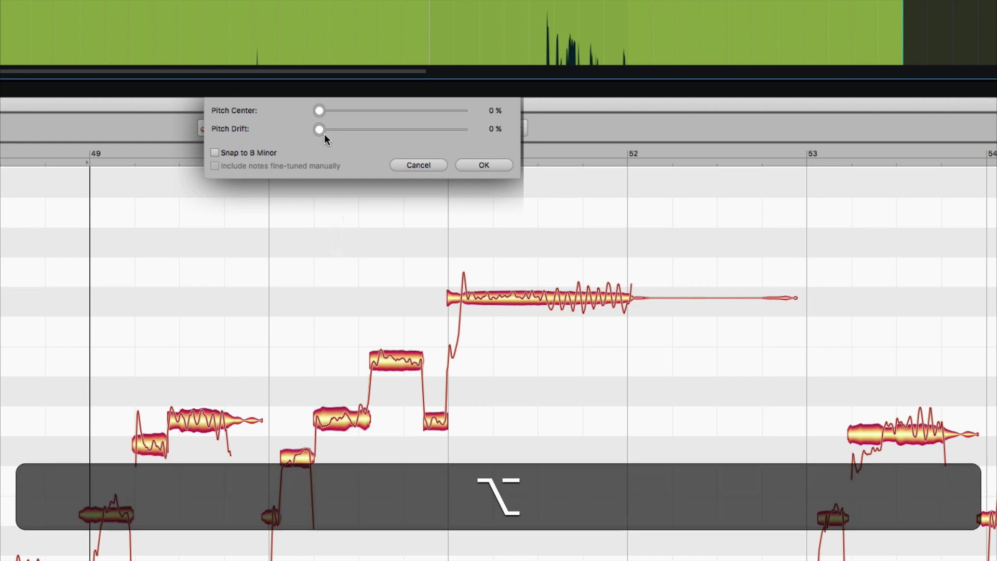
key("ctrl")
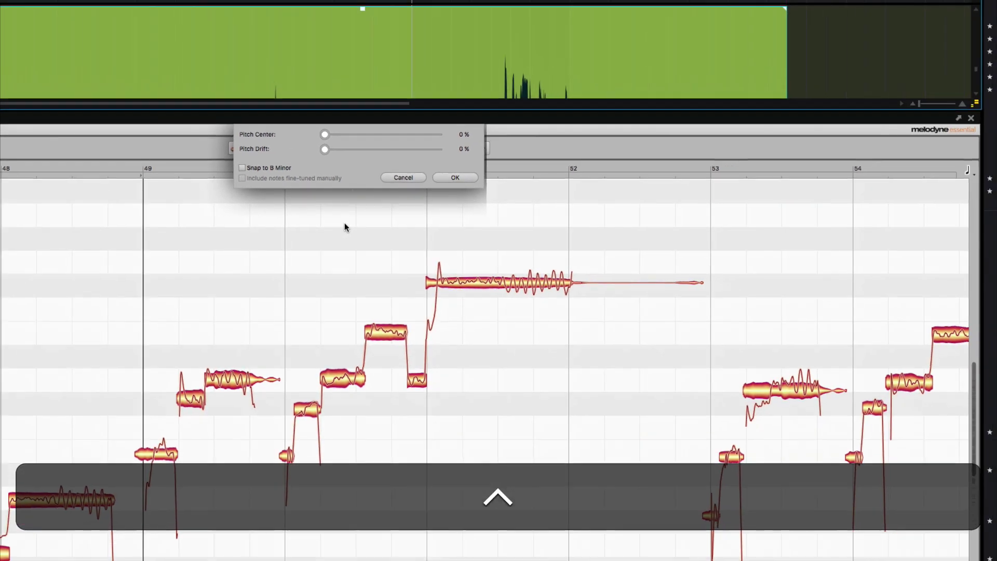
left_click_drag(320, 110, 500, 148)
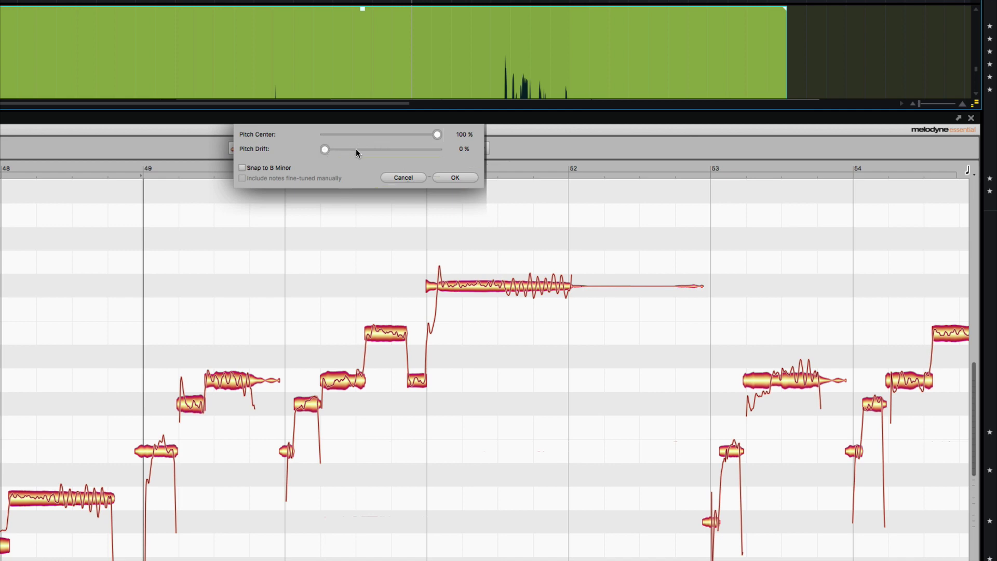
left_click_drag(356, 151, 214, 157)
left_click_drag(285, 168, 391, 174)
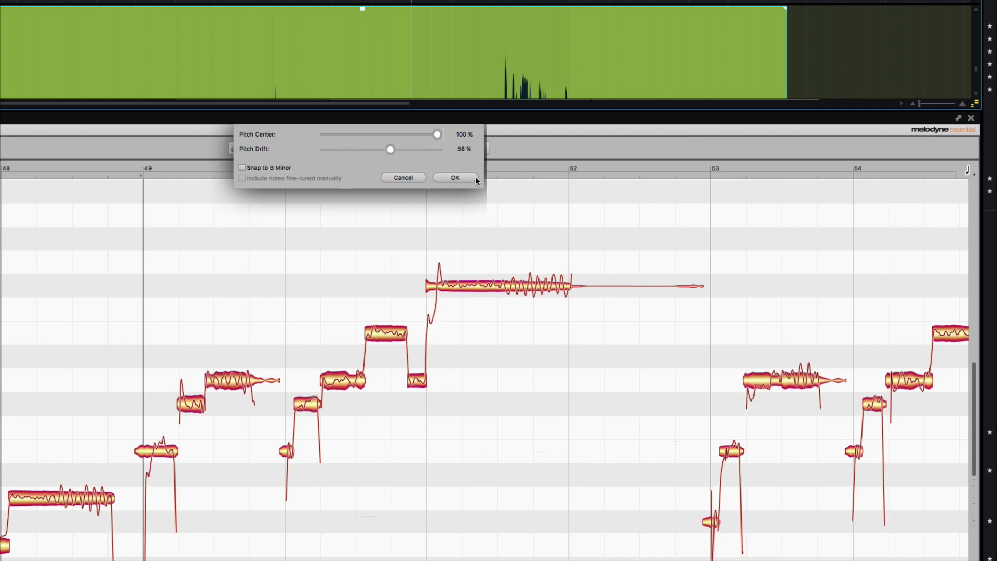
left_click_drag(477, 180, 498, 173)
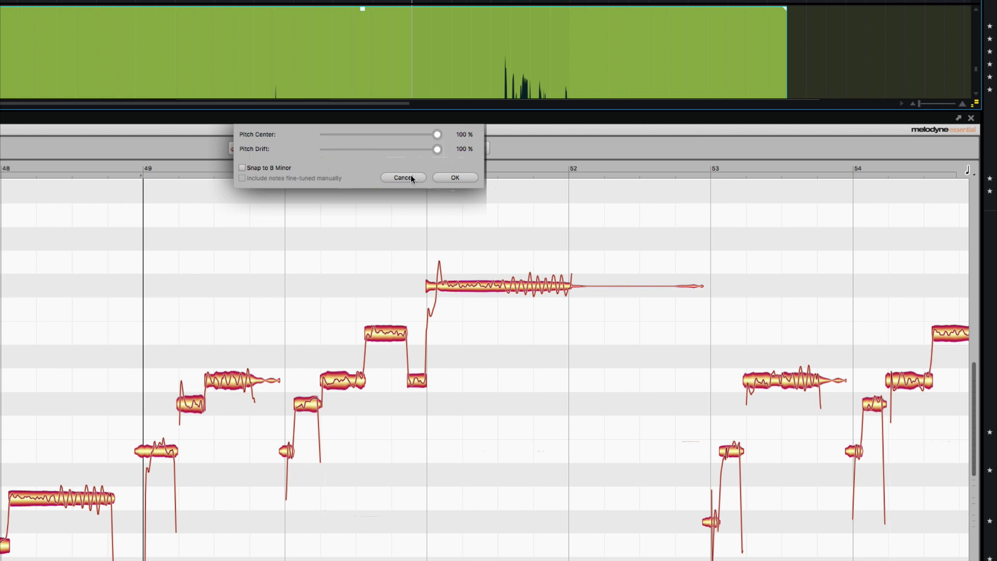
left_click(455, 177)
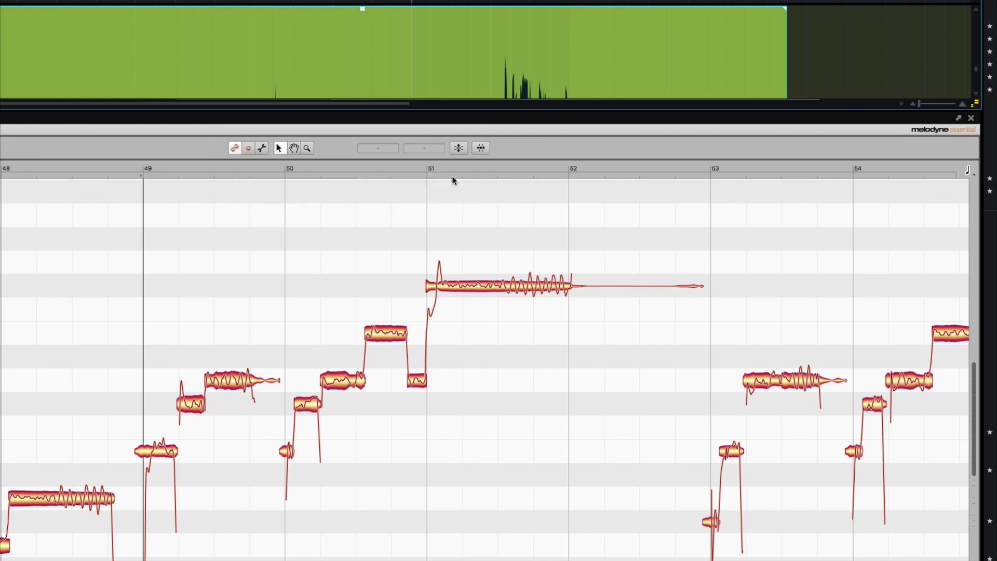
- Play the fully pitch-corrected vocal from shortly before bar 49 into bar 51
left_click(117, 167)
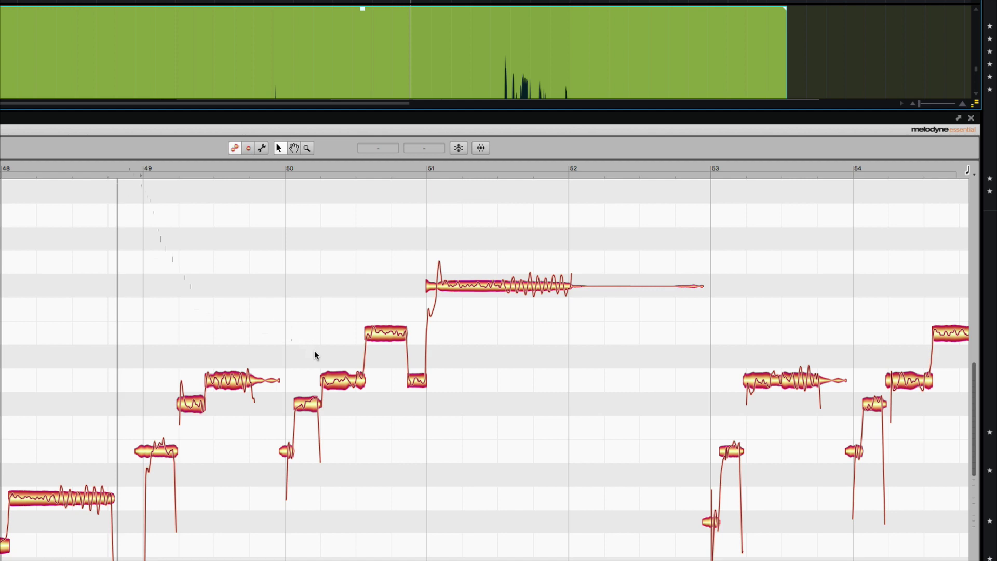
key("space")
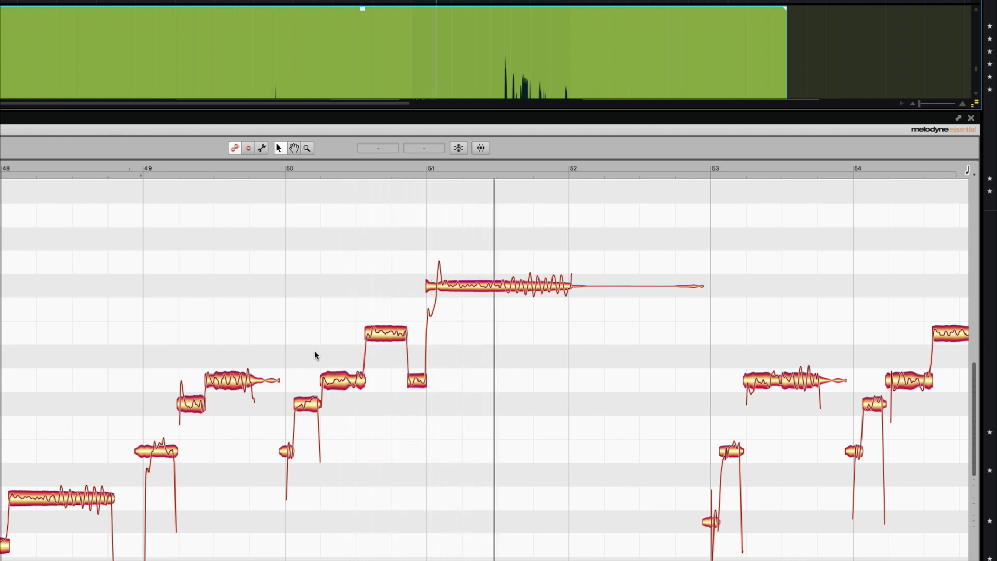
key("space")
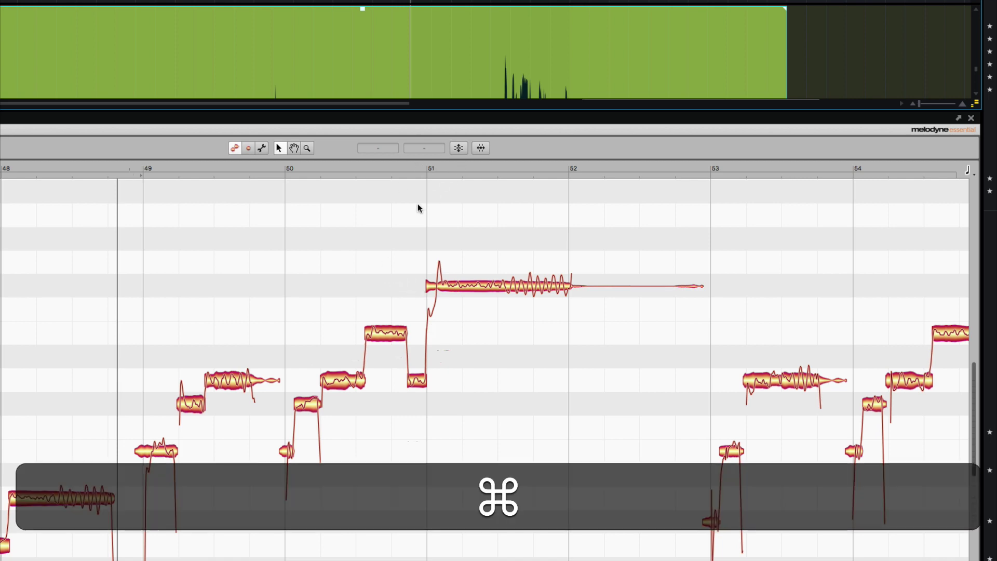
- Undo the pitch correction and play the original vocal from just before bar 49
key("super+z")
left_click(132, 166)
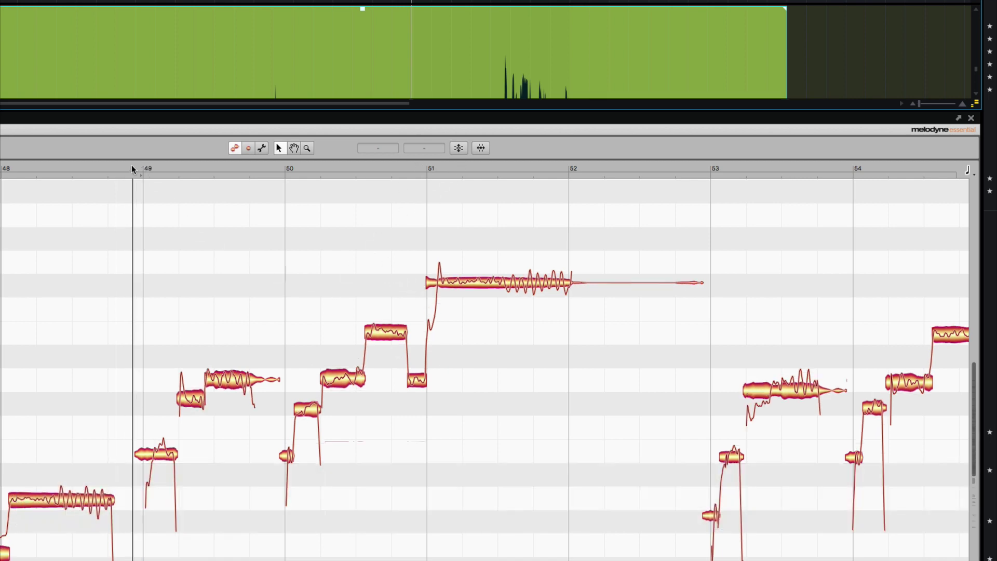
key("space")
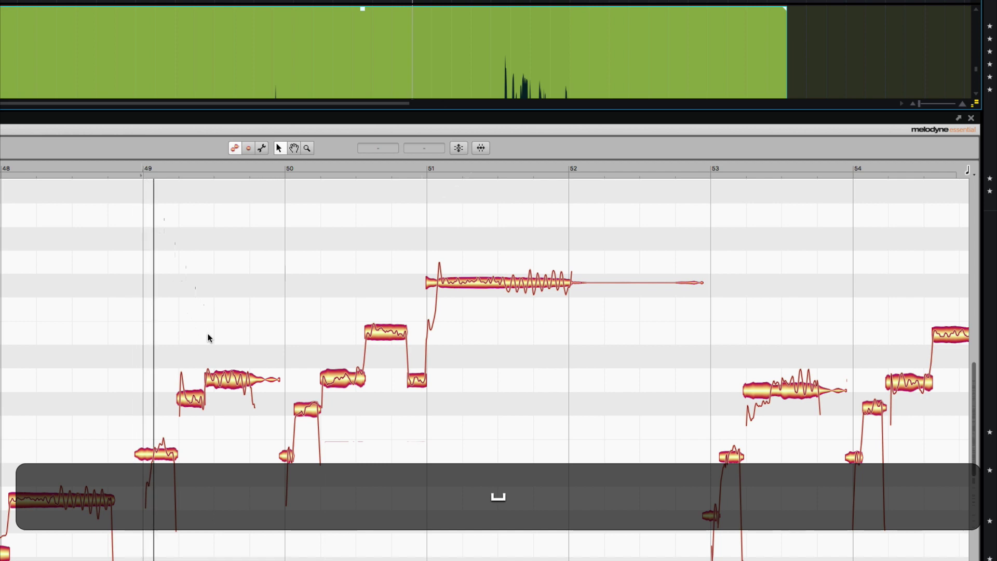
key("space")
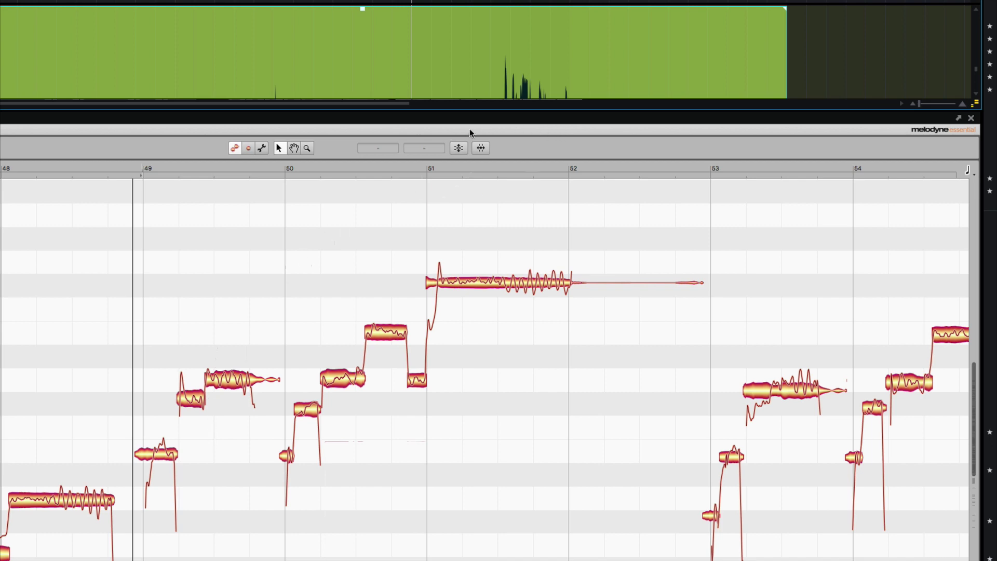
- Correct only the Pitch Center of all the notes to 100 % and play the vocal briefly from just before bar 49
left_click(455, 147)
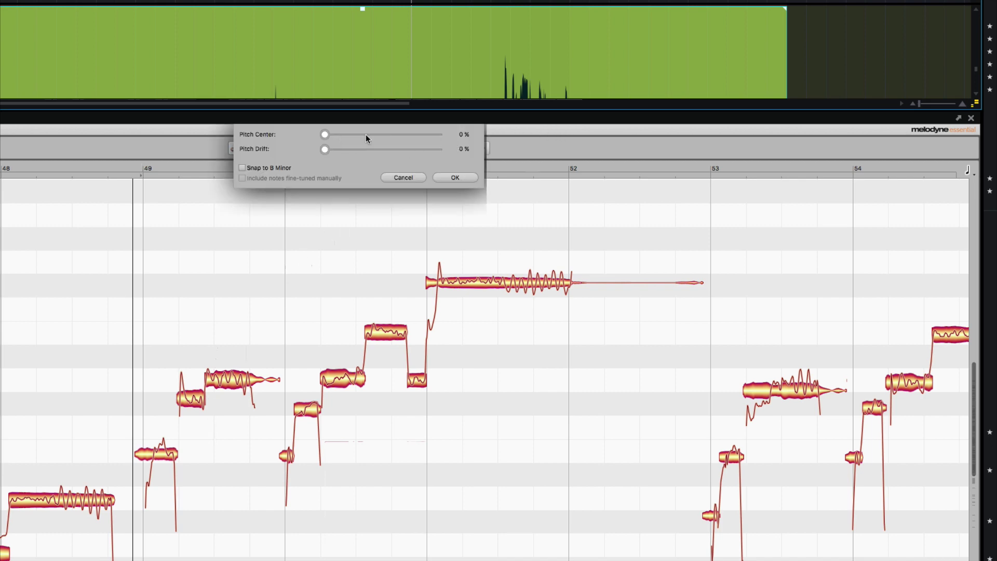
left_click_drag(366, 134, 476, 148)
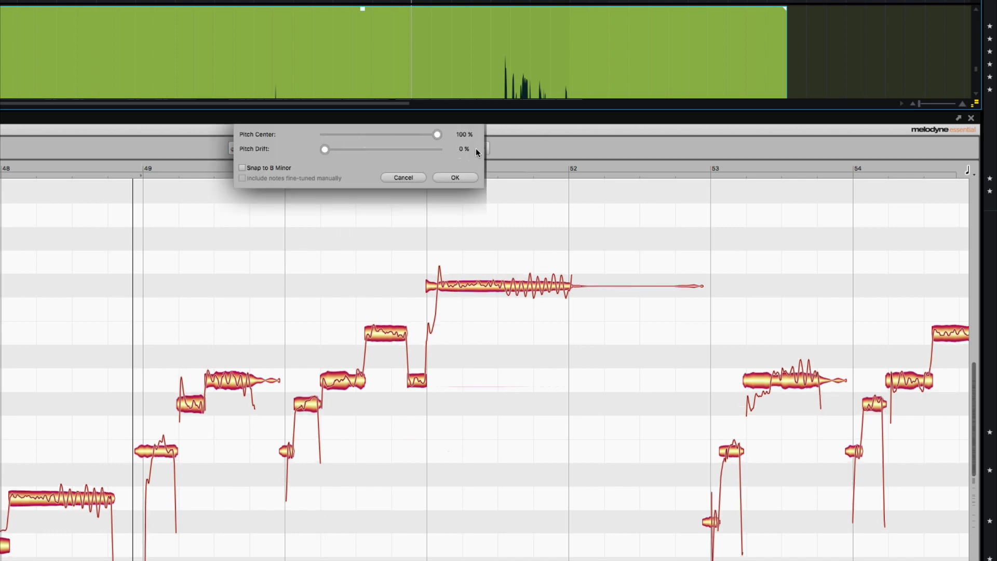
left_click(454, 177)
key("space")
key("space")
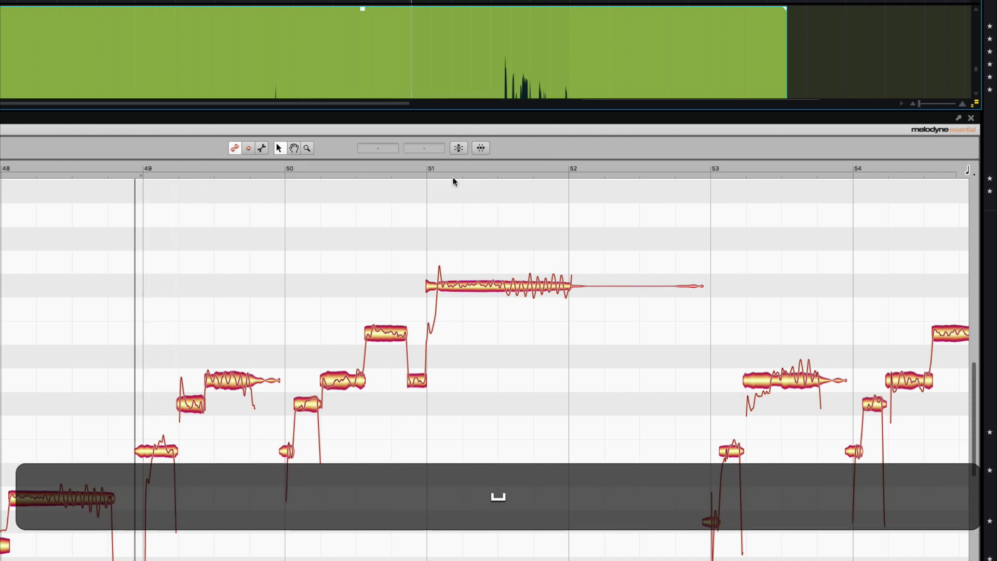
key("space")
key("space")
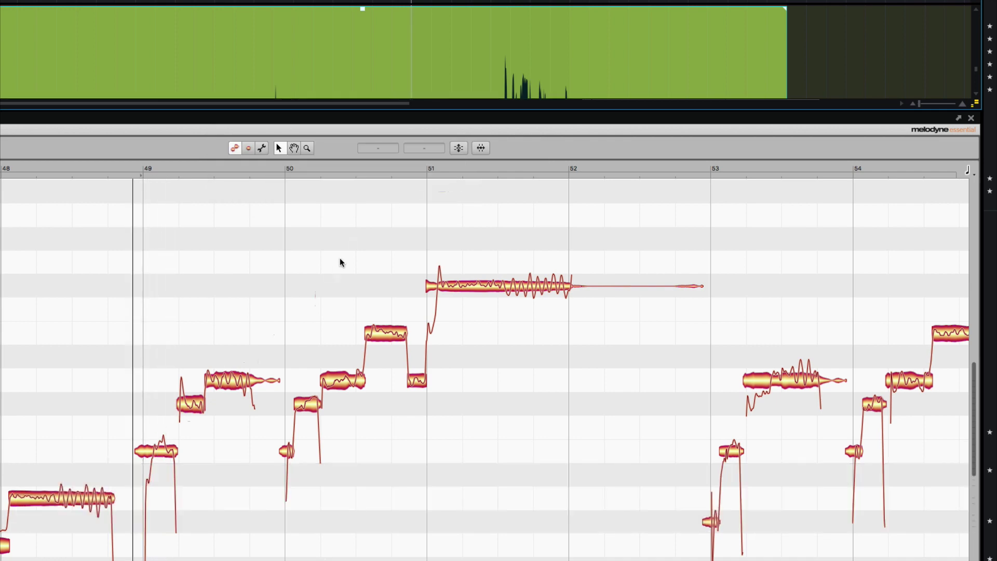
- Recheck the pitch correction settings without changing them, and undo the Pitch Center correction
key("super")
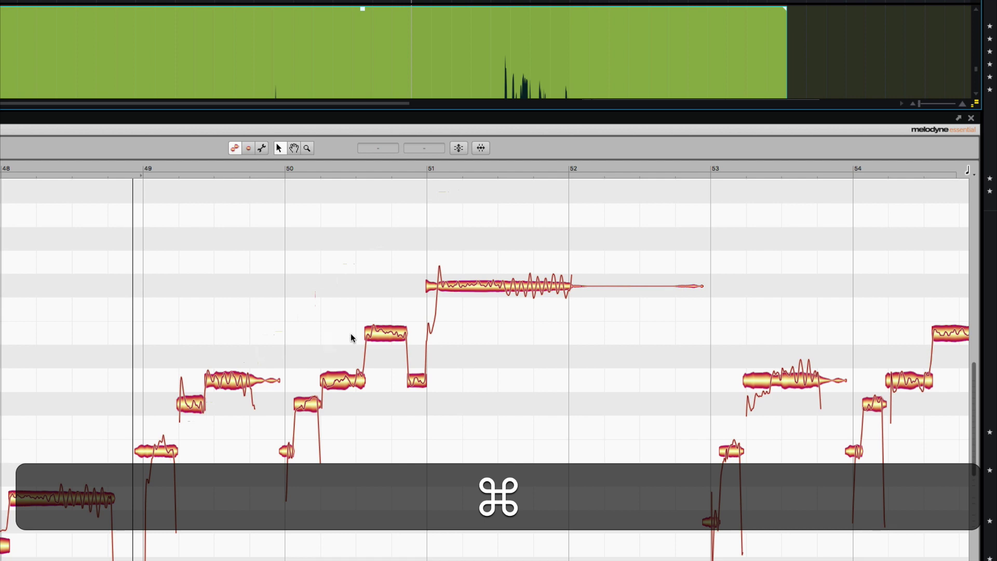
left_click(462, 149)
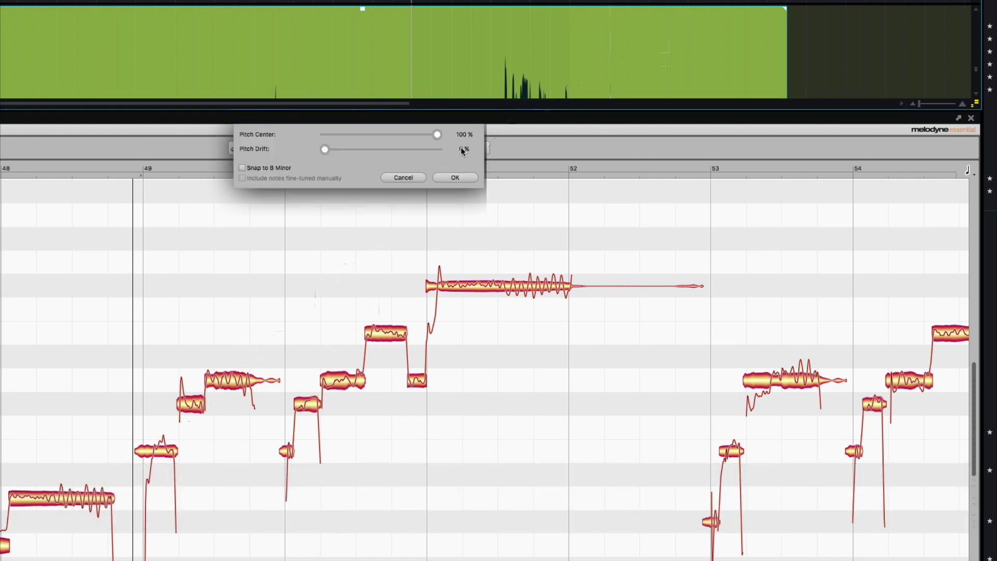
left_click(415, 176)
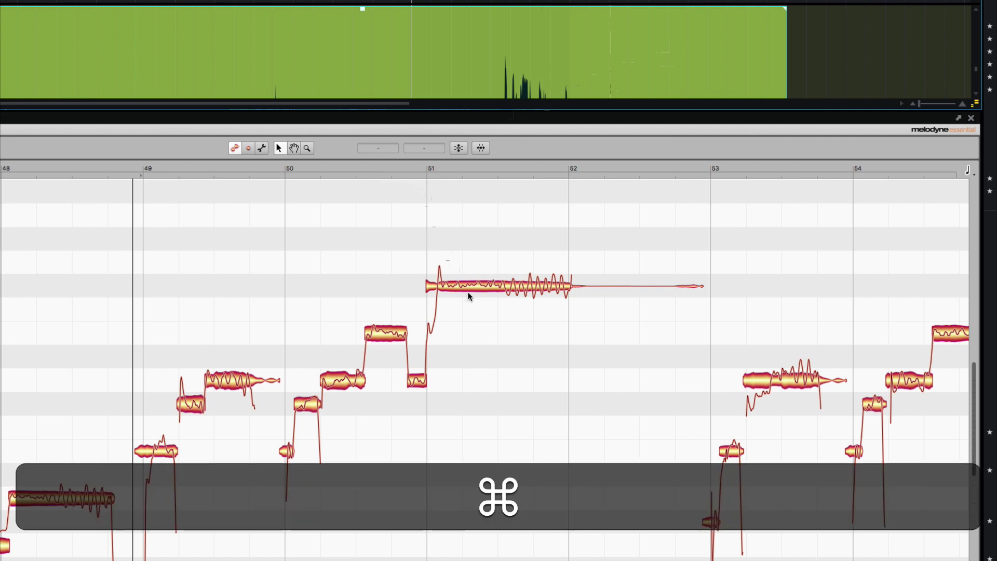
key("super+z")
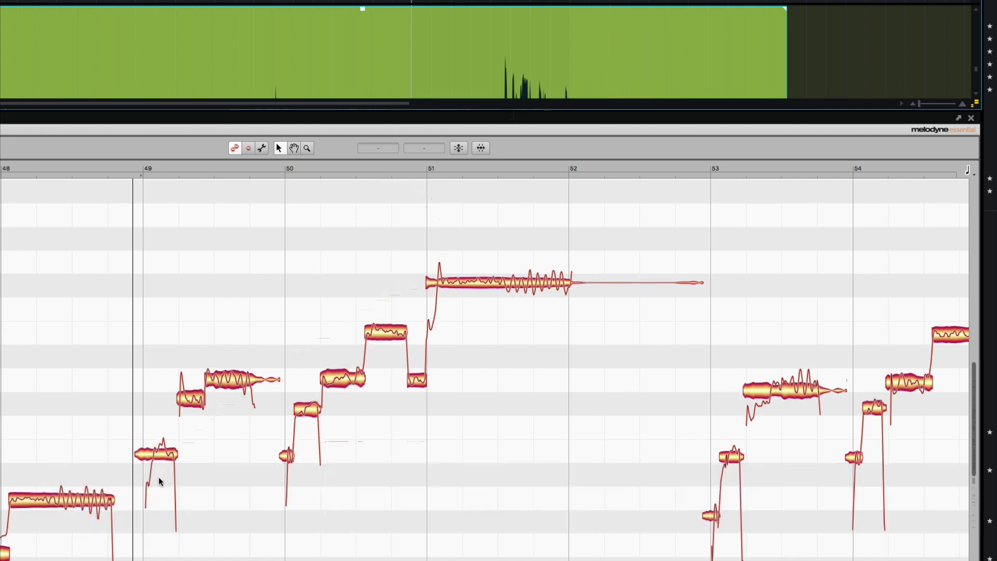
- Examine the long note running from the end of bar 46 to bar 48 and play the vocal from just before it
scroll(114, 457, "down", 2)
scroll(73, 450, "left", 8)
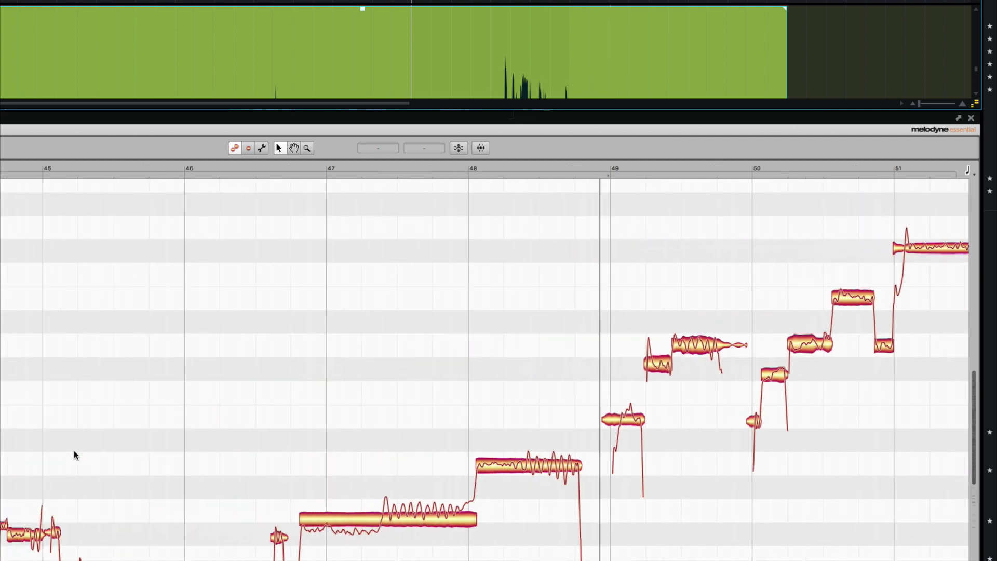
scroll(99, 455, "down", 10)
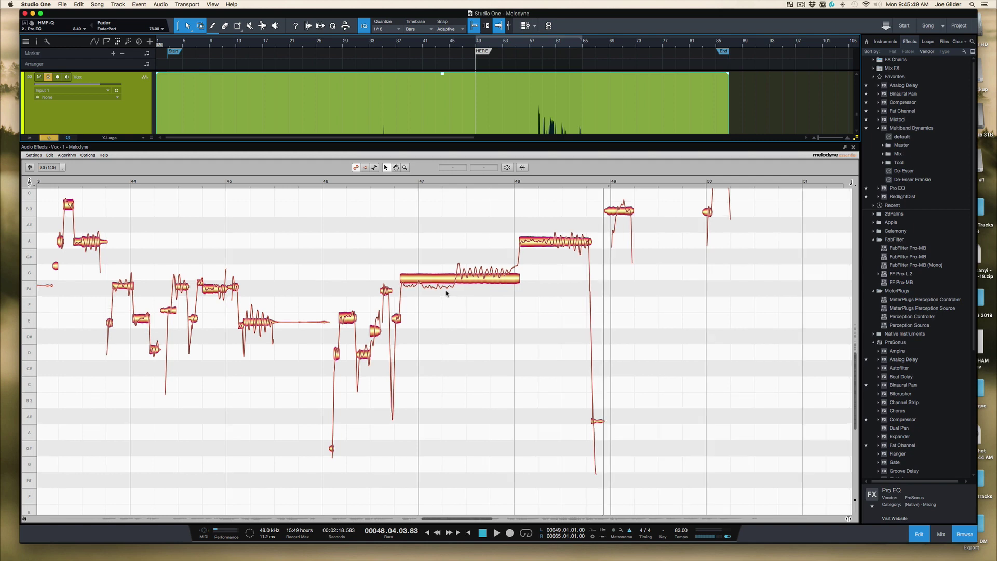
scroll(446, 294, "up", 5)
scroll(447, 294, "down", 1)
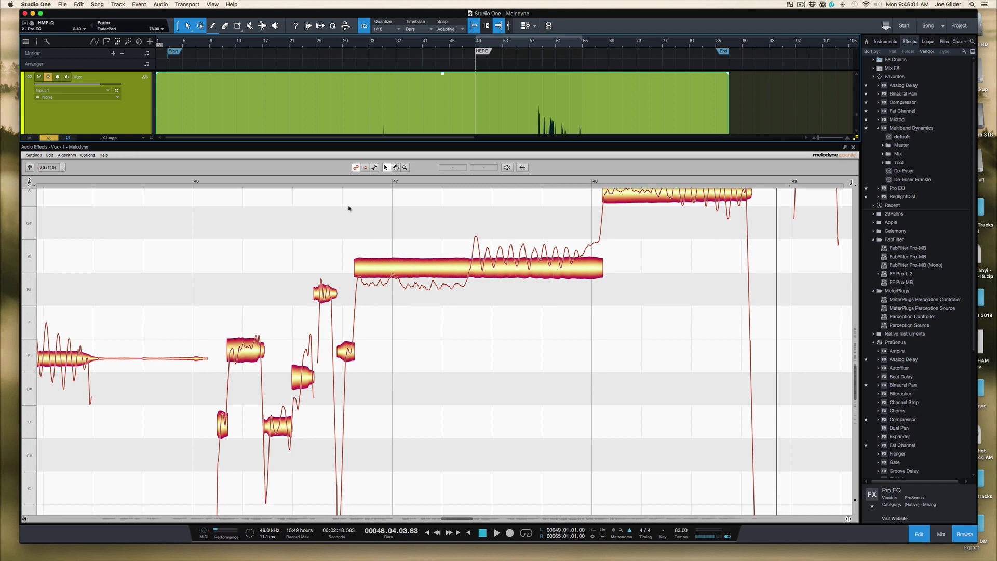
left_click(344, 181)
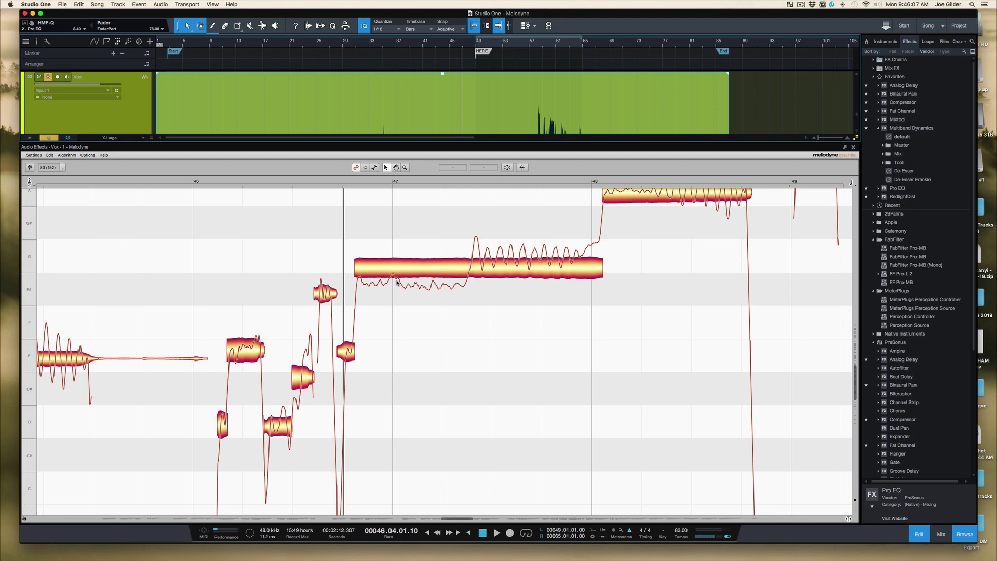
key("space")
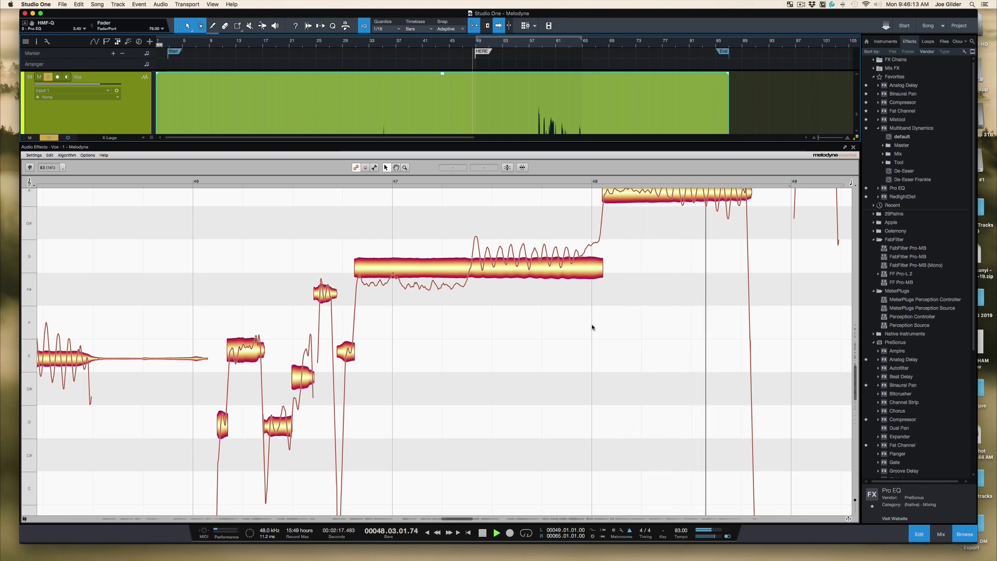
key("space")
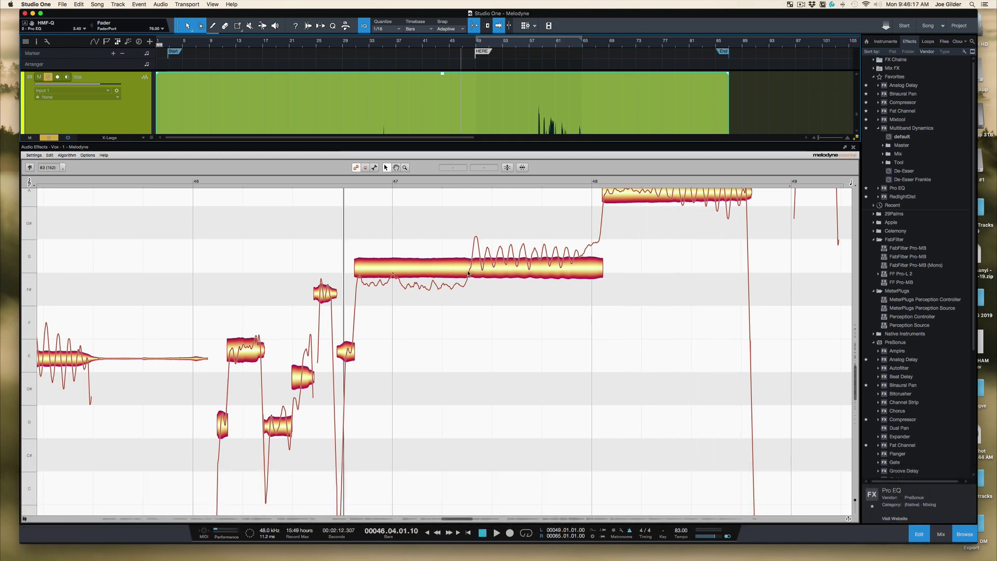
- Split the long note spanning bar 47 where its pitch curve jumps upward, leaving its pitch correction settings unapplied
left_click(469, 272)
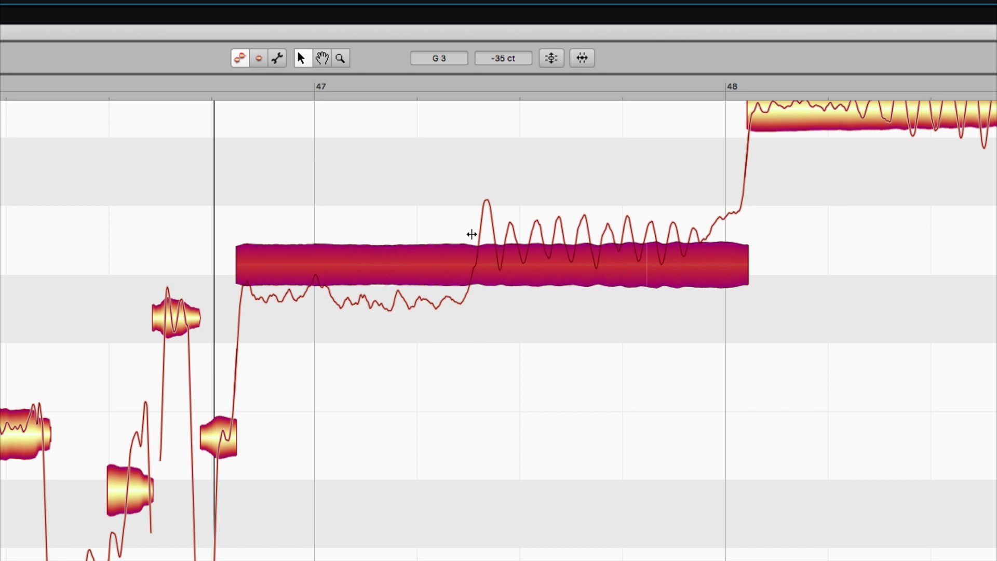
double_click(471, 234)
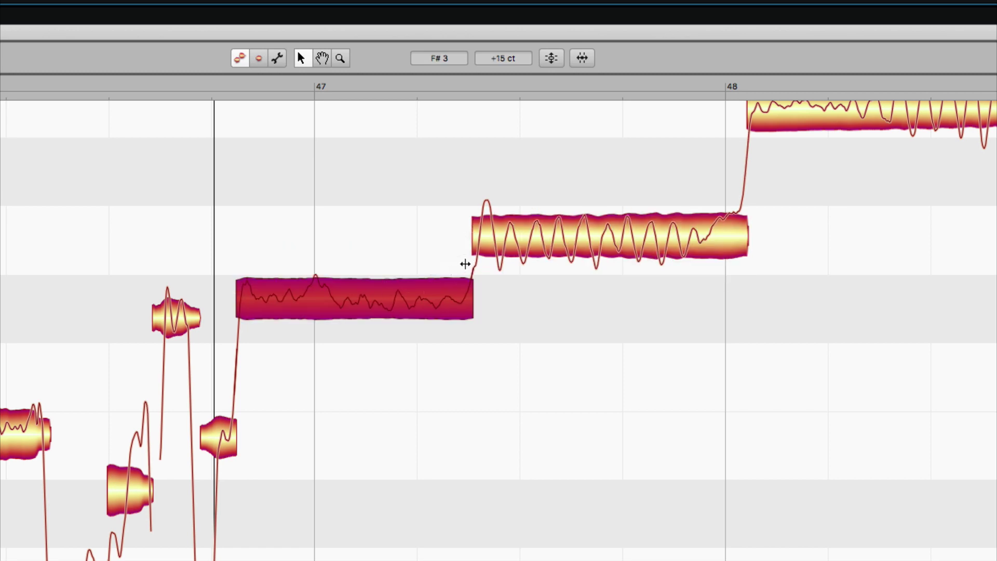
left_click(516, 351)
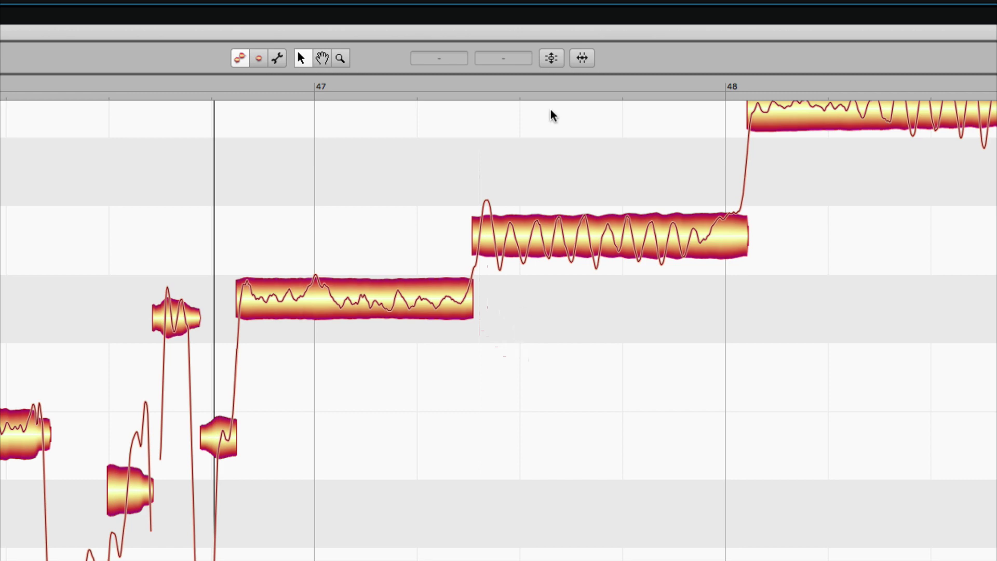
left_click(552, 58)
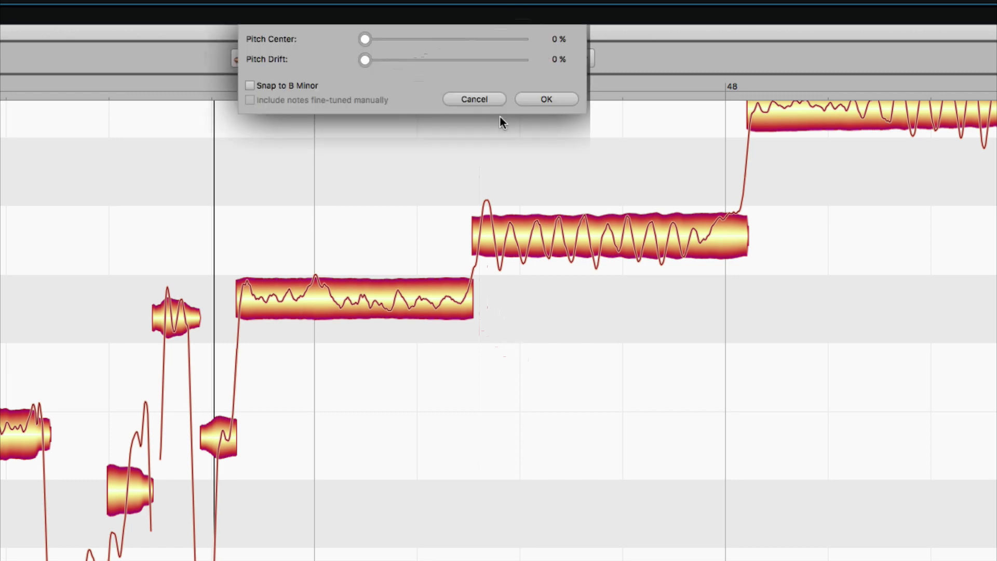
left_click(475, 99)
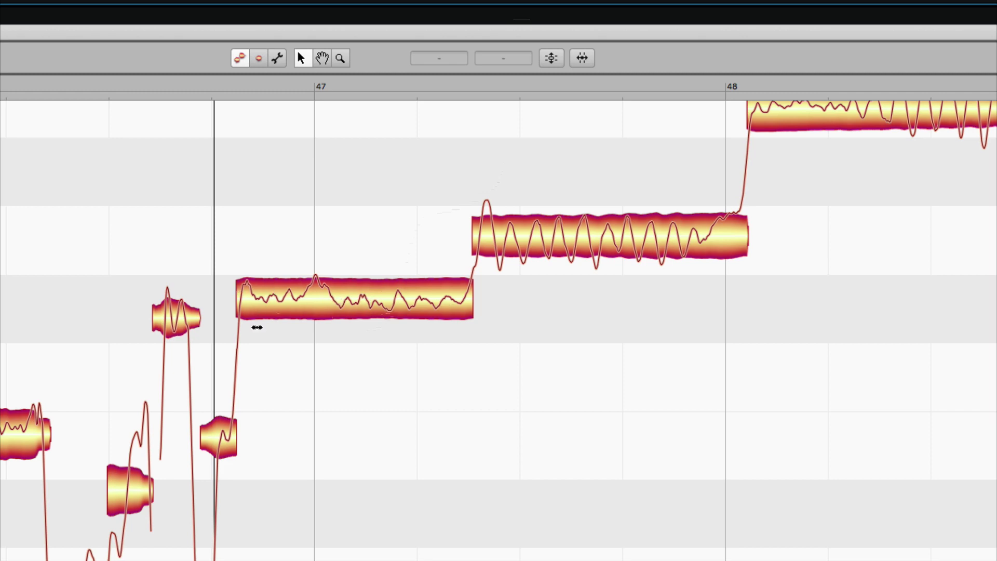
- Fine-tune the F# 3 note across the start of bar 47 down to +2 ct, keeping it on the same semitone
left_click(320, 293)
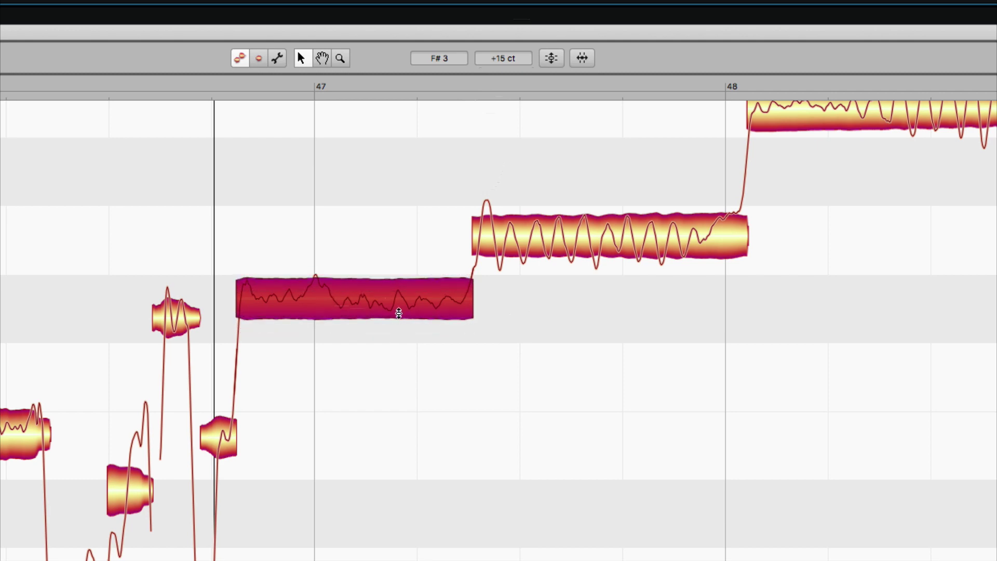
left_click_drag(343, 294, 347, 236)
mouse_move(342, 285)
left_mouse_down()
mouse_move(334, 338)
mouse_move(337, 291)
left_mouse_up()
key("alt")
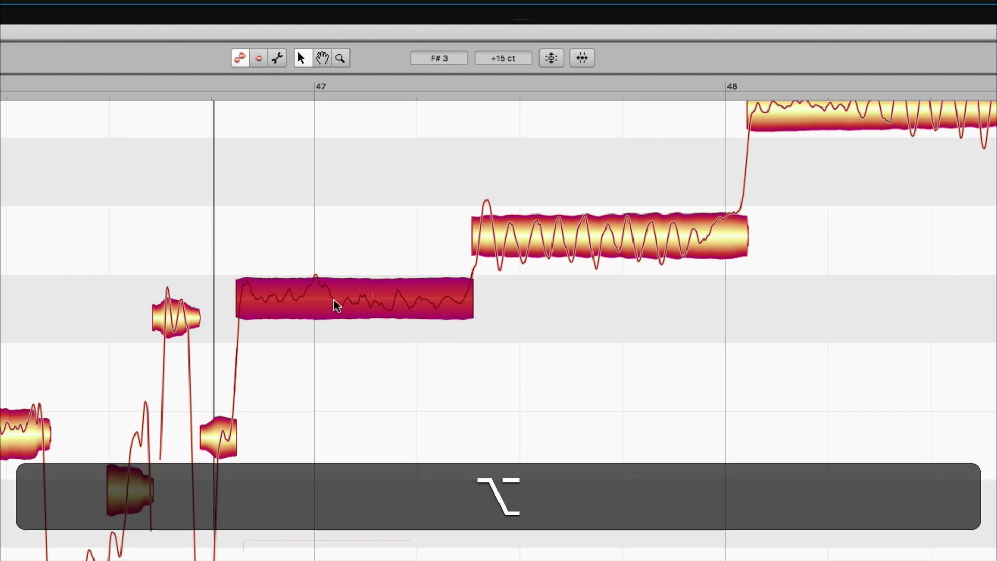
mouse_move(335, 305)
left_mouse_down()
mouse_move(326, 350)
mouse_move(327, 271)
mouse_move(318, 306)
left_mouse_up()
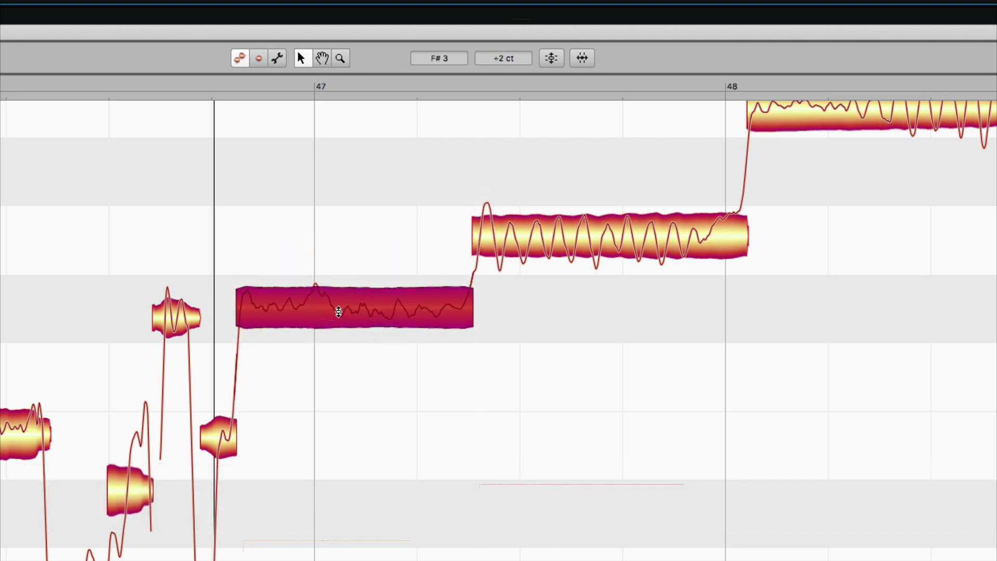
left_click(439, 144)
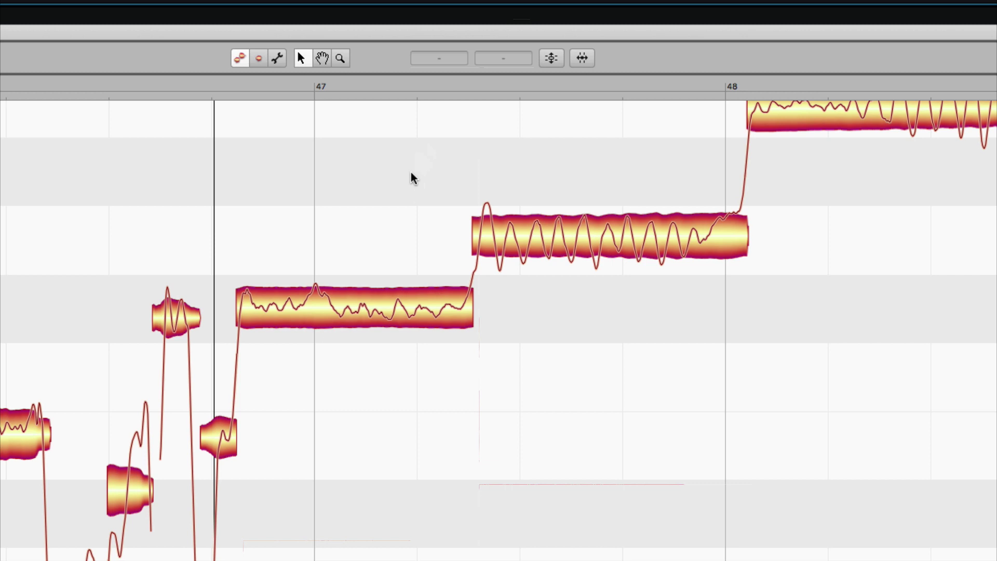
- Try the Pitch Center correction on the F# 3 note at bar 47 and discard the change
left_click(327, 311)
left_click(551, 58)
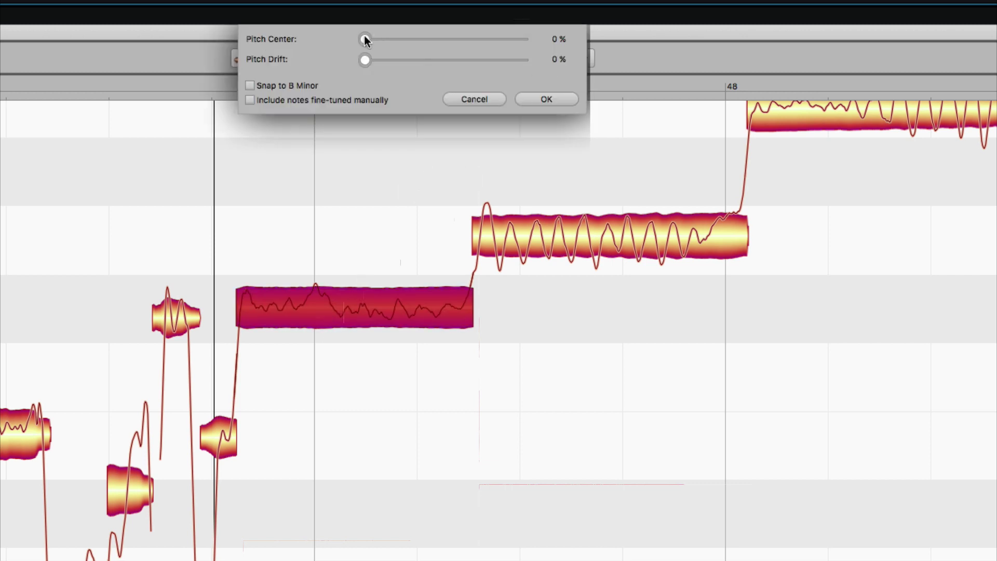
left_click_drag(366, 40, 423, 40)
left_click_drag(522, 39, 205, 28)
left_click(460, 104)
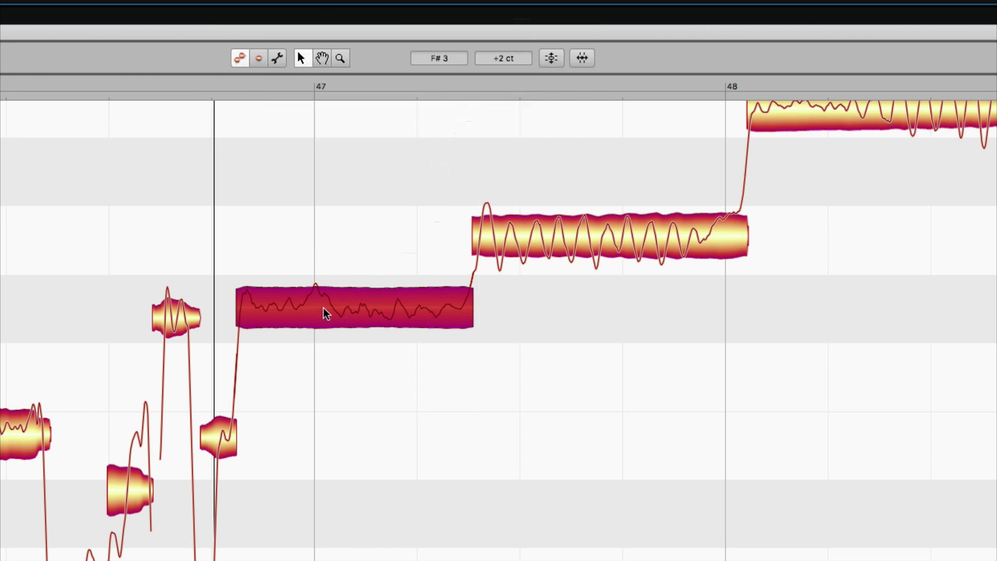
- Fine-tune the F# 3 note at bar 47 to +1 ct and the following G 3 note to +10 ct
key("alt")
left_click_drag(325, 312, 326, 313)
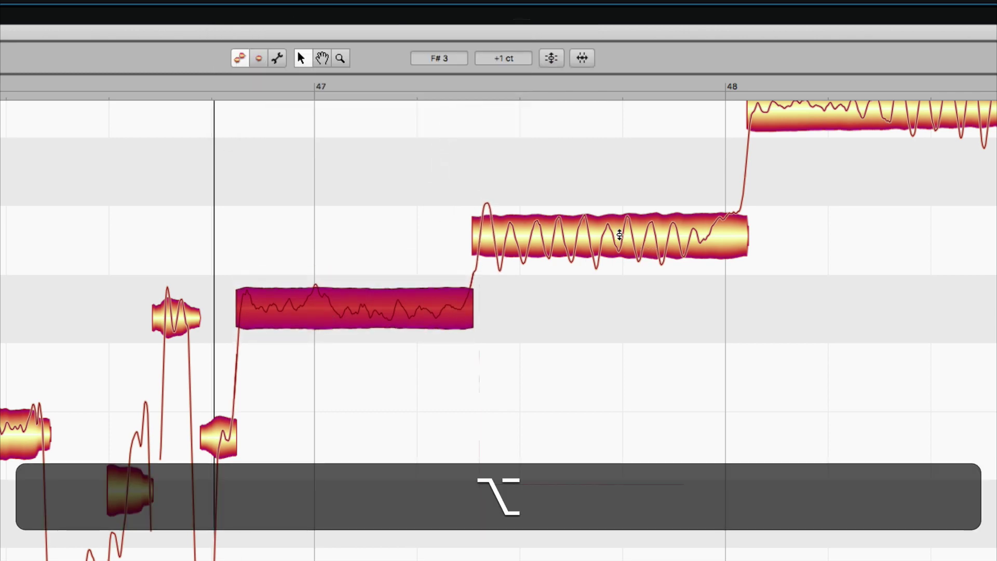
left_click(619, 235, "alt")
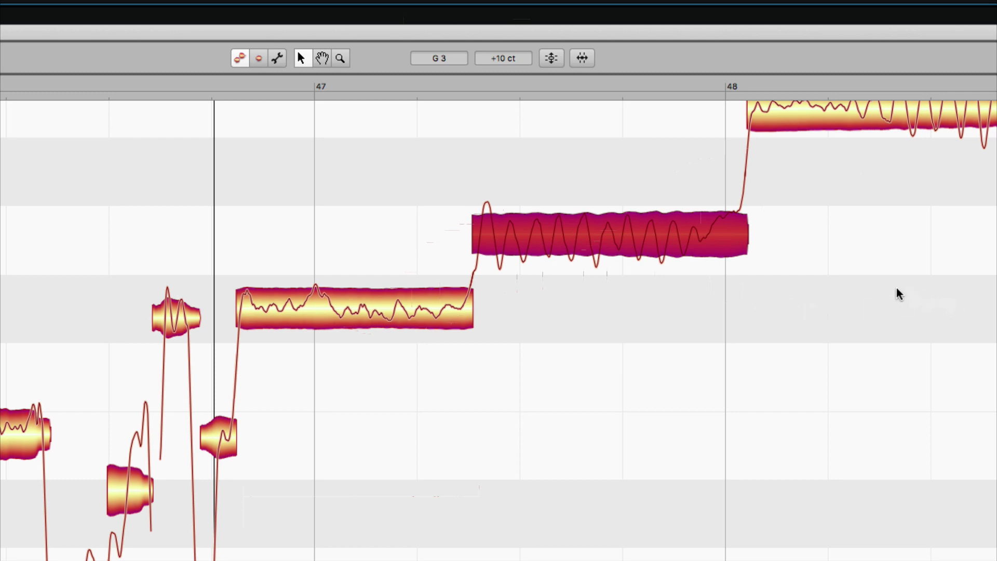
- Fine-tune the A 3 note just after the start of bar 48 to -2 ct
scroll(899, 294, "right", 10)
scroll(900, 294, "up", 5)
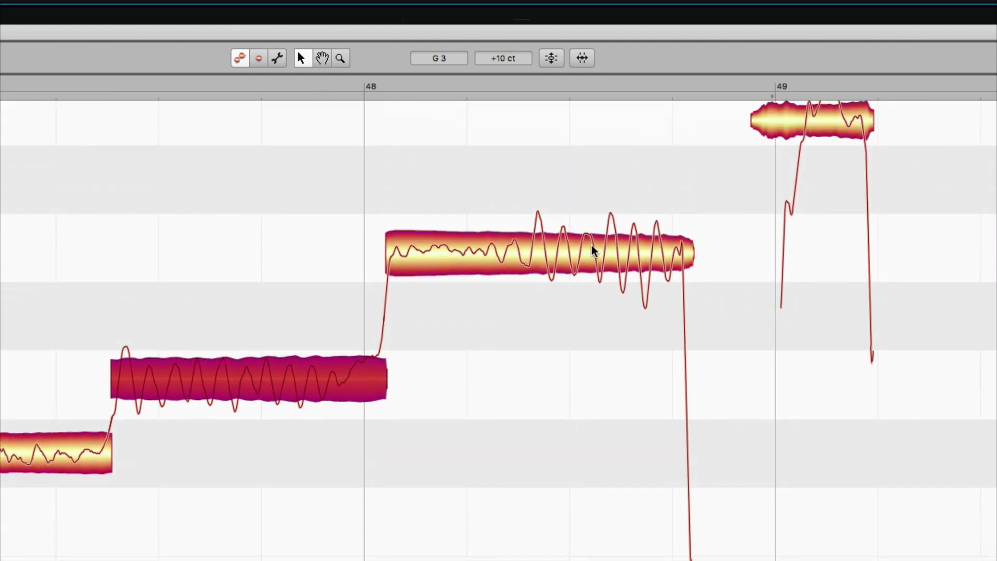
left_click(522, 252)
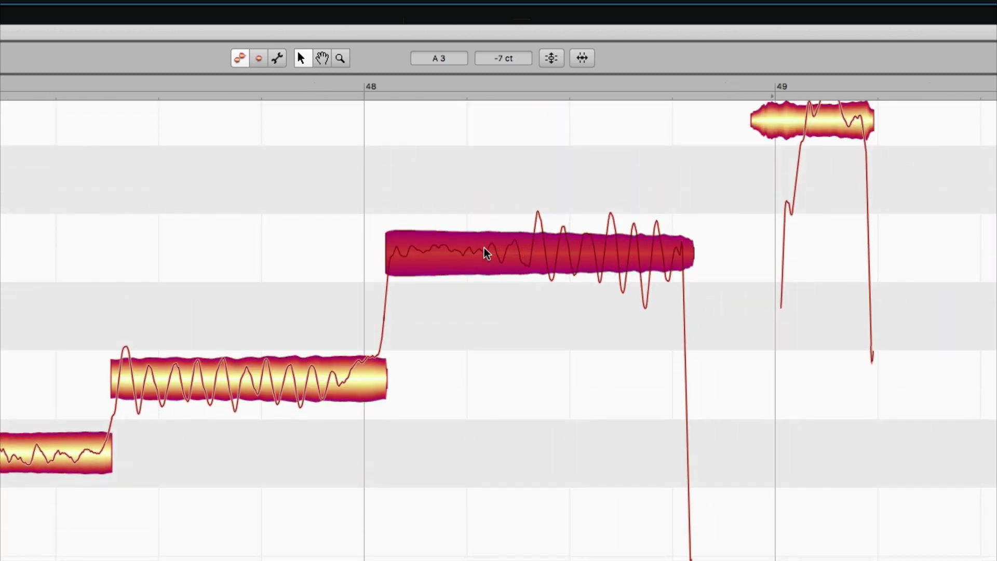
left_click_drag(485, 253, 485, 240)
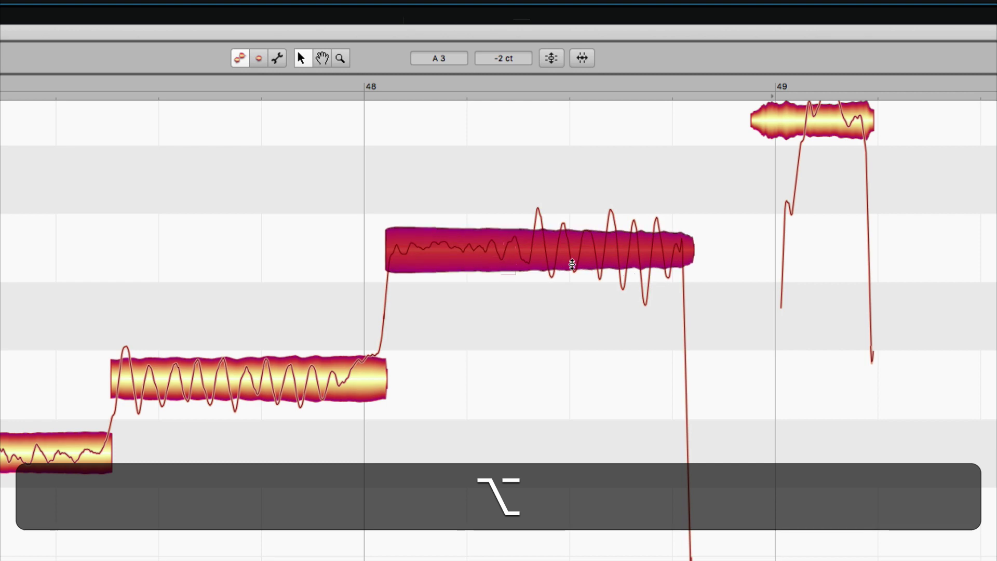
- Try the Pitch Drift correction on the A 3 note in bar 48 and discard the change
left_click(551, 58)
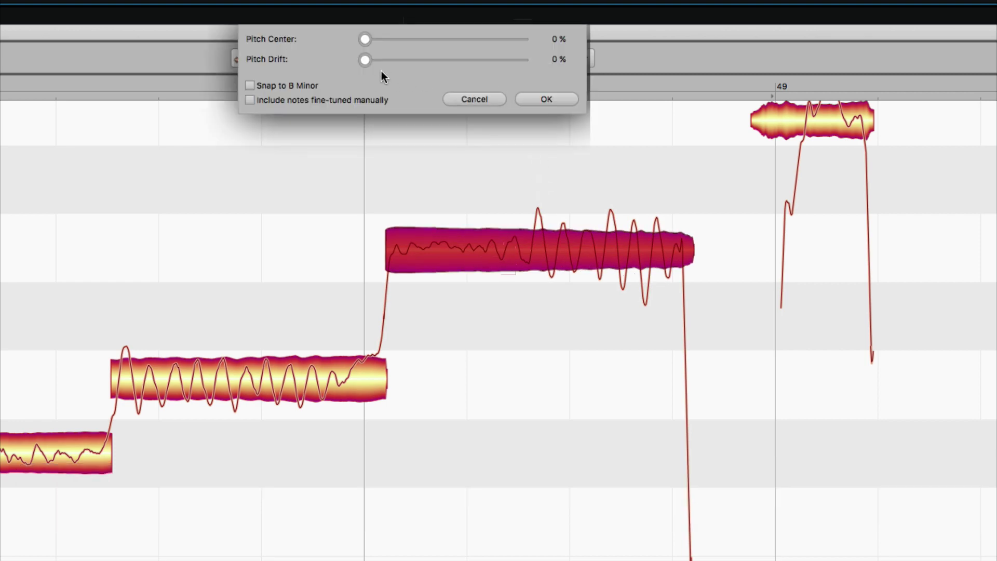
left_click_drag(365, 60, 521, 60)
left_click(489, 57, "alt")
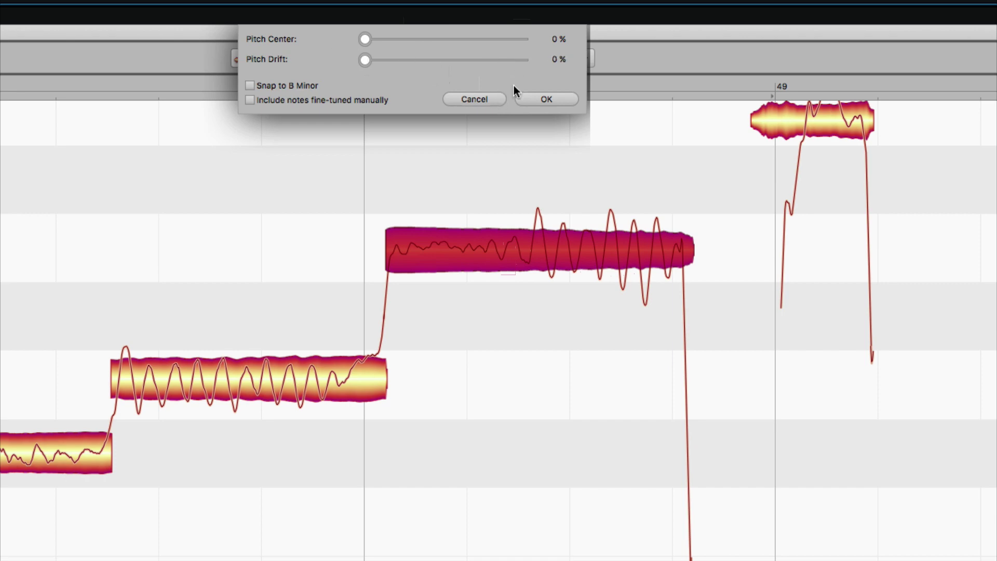
left_click(481, 99)
- Play the vocal from just before bar 60 through the long note whose pitch curve jumps upward
scroll(477, 299, "down", 5)
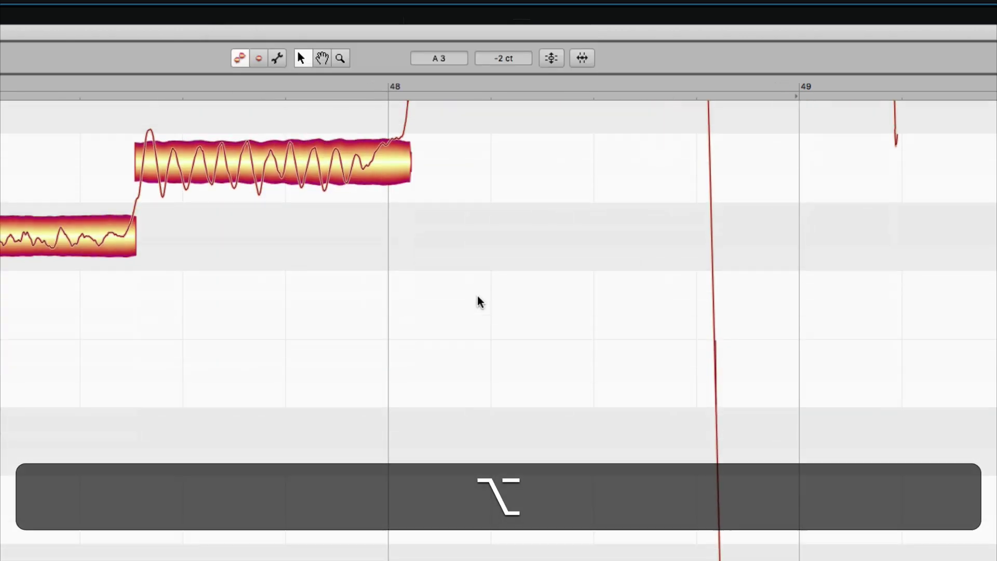
scroll(476, 301, "down", 10)
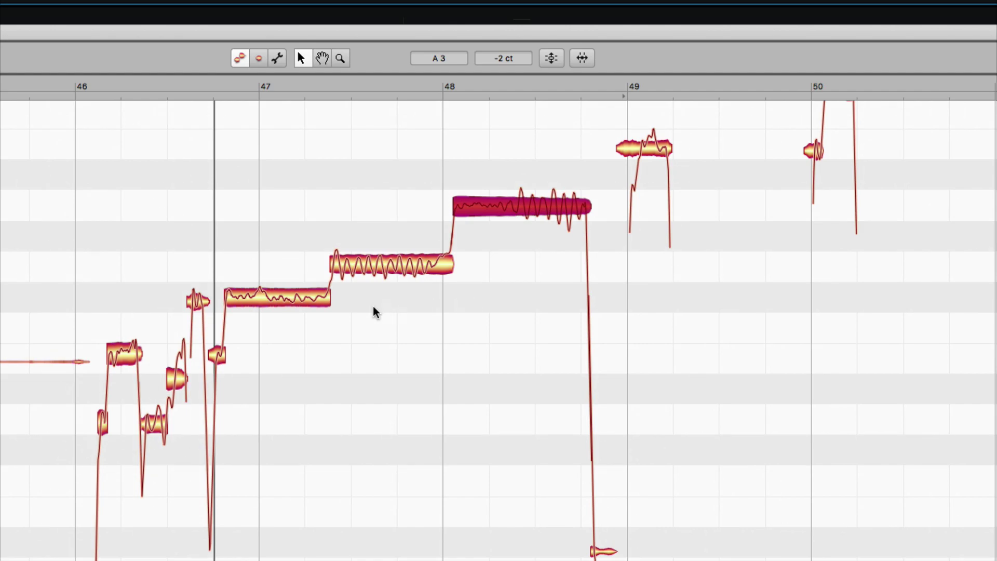
scroll(375, 311, "right", 10)
scroll(369, 311, "down", 5)
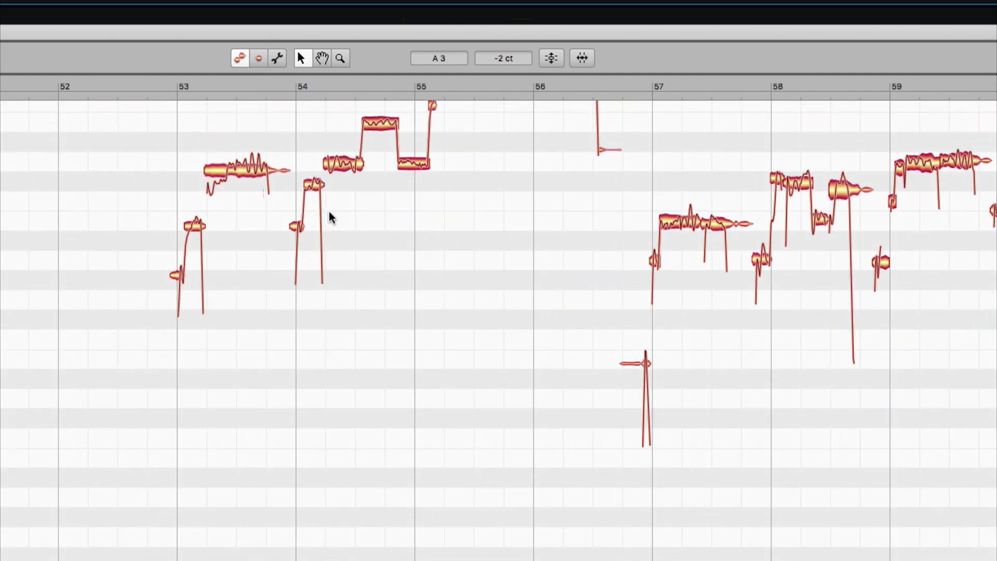
scroll(331, 217, "right", 10)
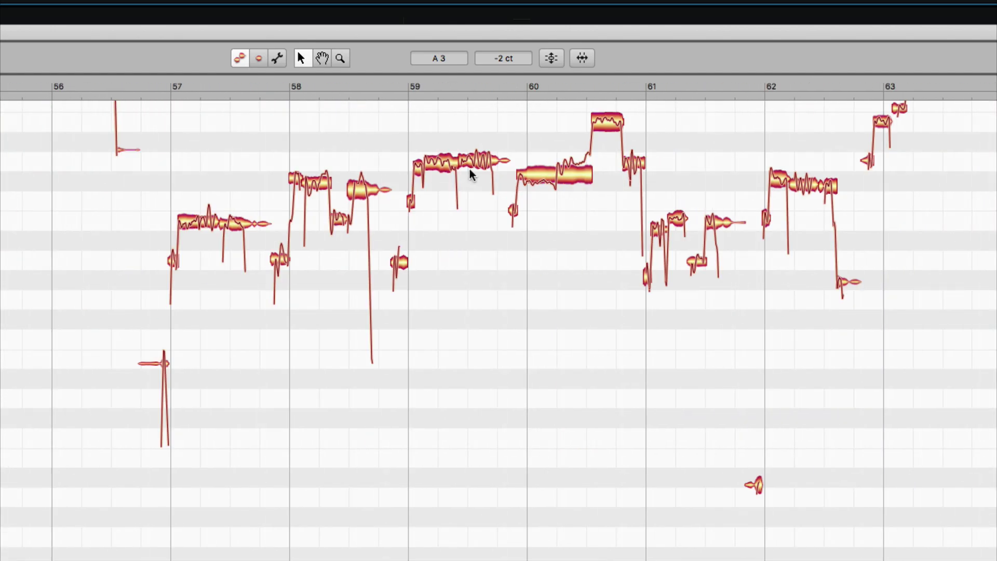
left_click(517, 91)
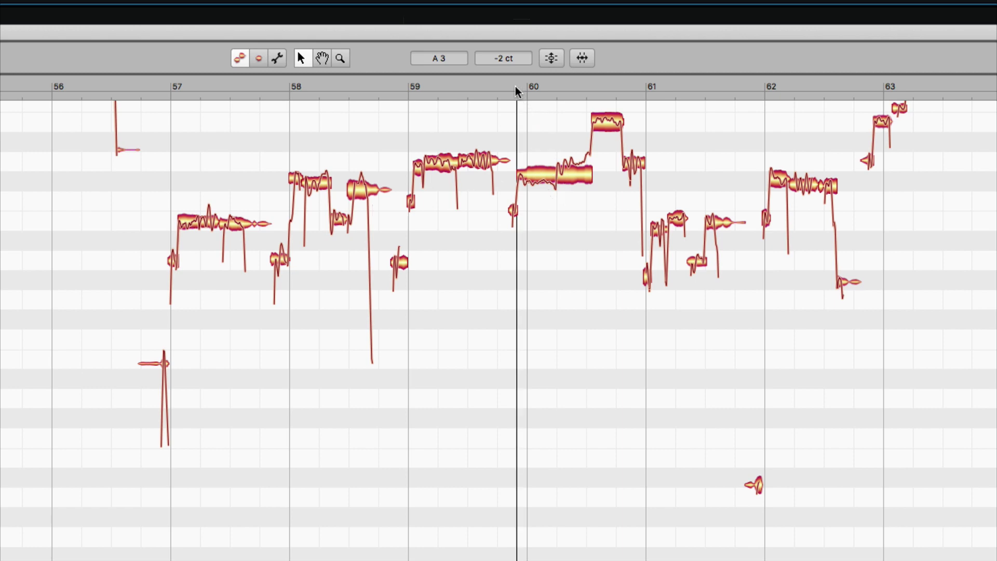
key("space")
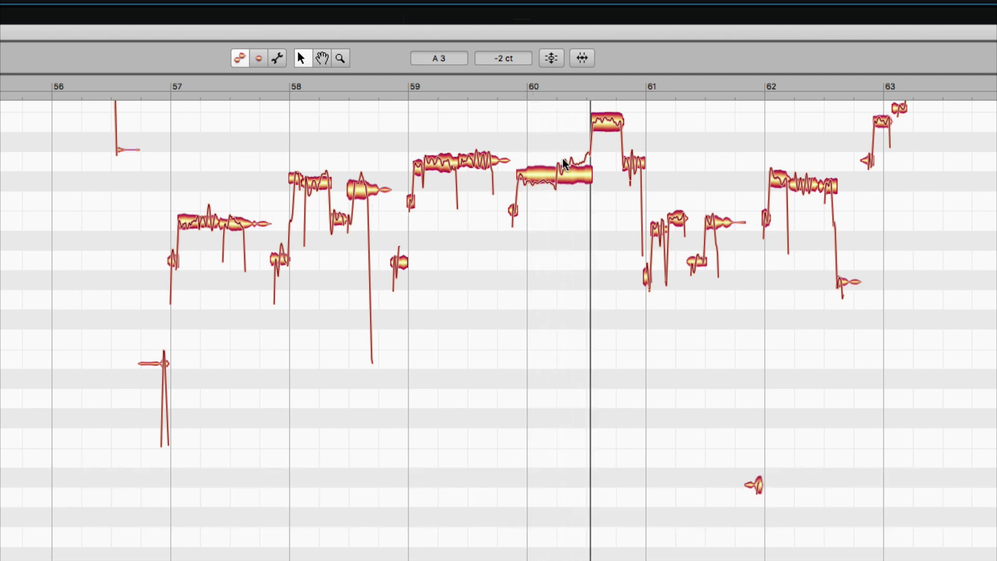
key("space")
- Split the long note starting just before bar 60 where its pitch curve jumps upward, and play the result
key("alt")
scroll(554, 196, "up", 6)
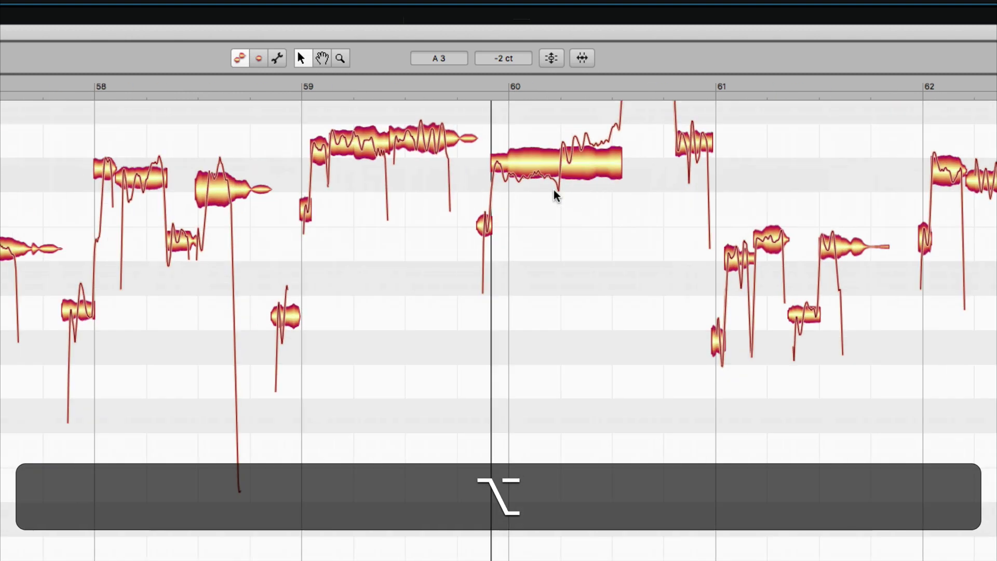
scroll(595, 158, "up", 3)
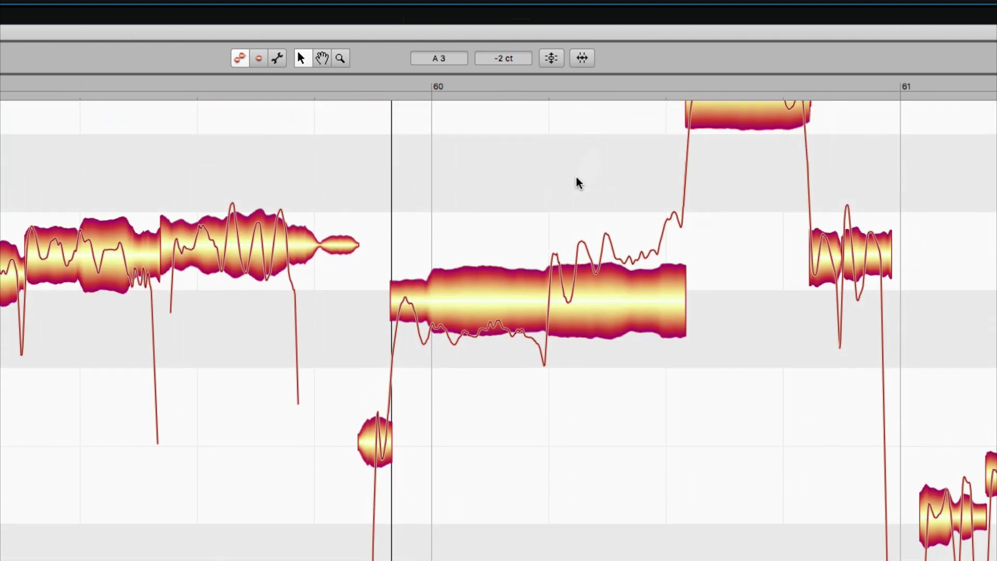
double_click(549, 268)
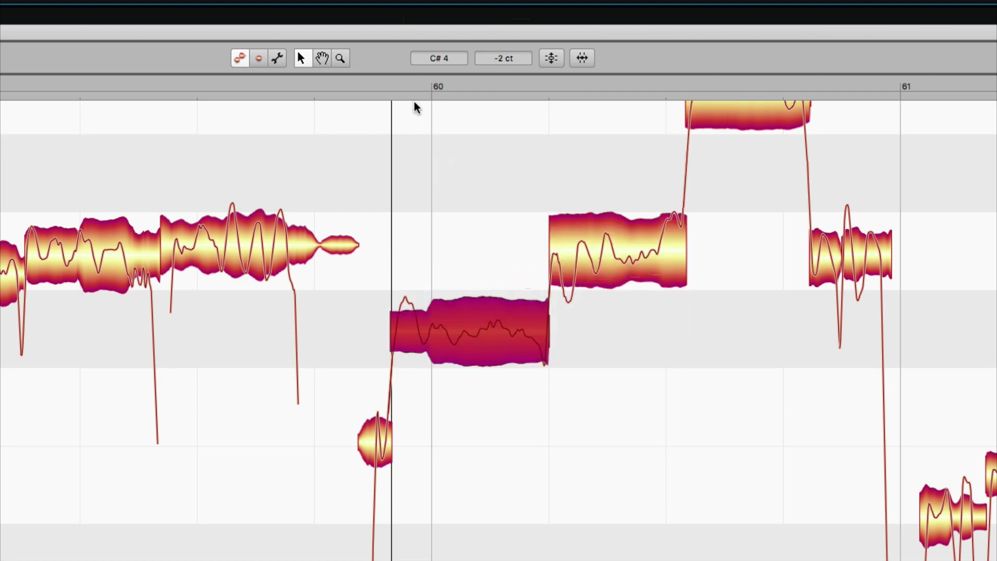
key("space")
key("space")
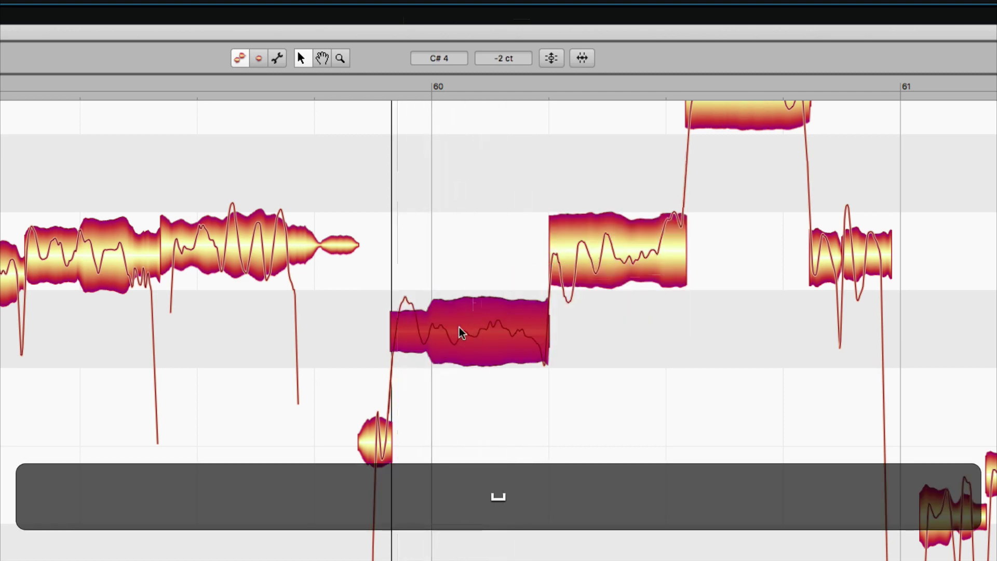
- Apply the maximum Pitch Drift correction to the C# 4 note at the start of bar 60 and play it back
right_click(460, 326)
left_click(554, 62)
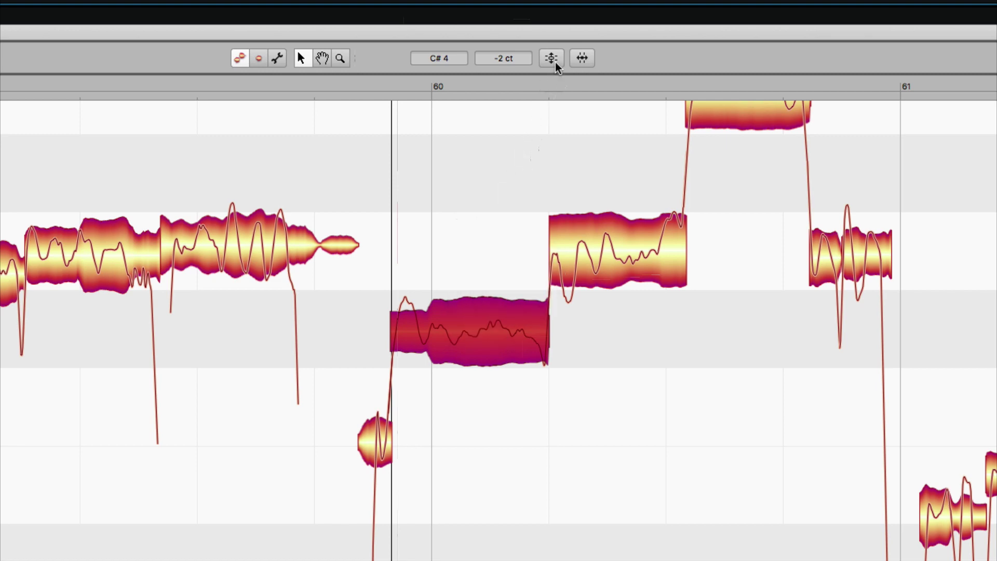
left_click(556, 62)
left_click_drag(365, 60, 532, 67)
left_click(530, 106)
key("space")
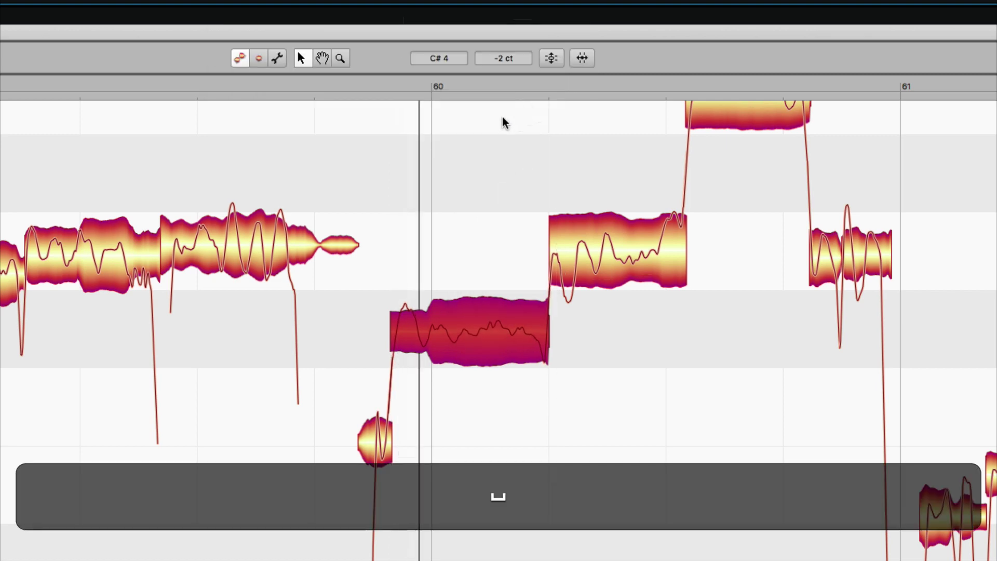
key("space")
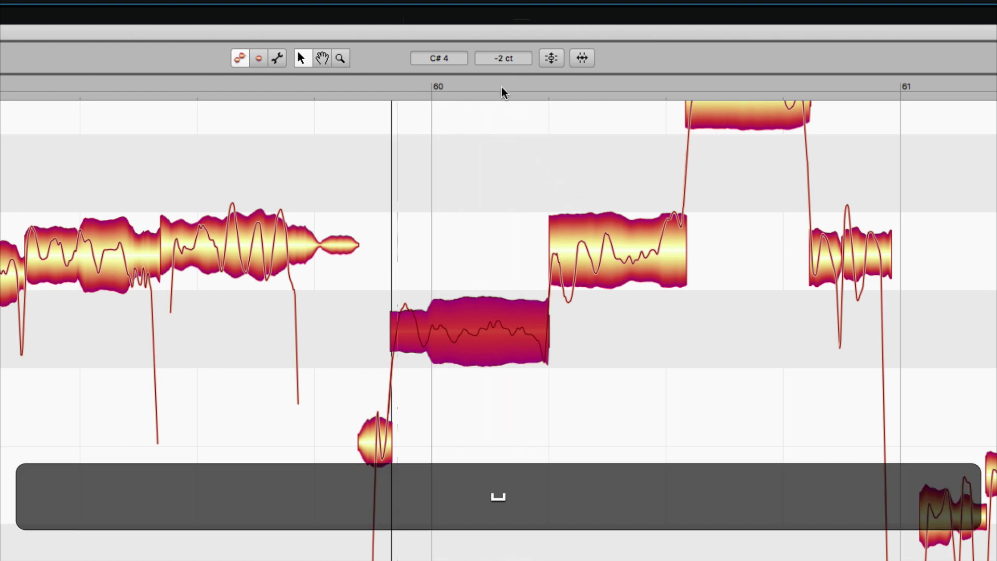
key("space")
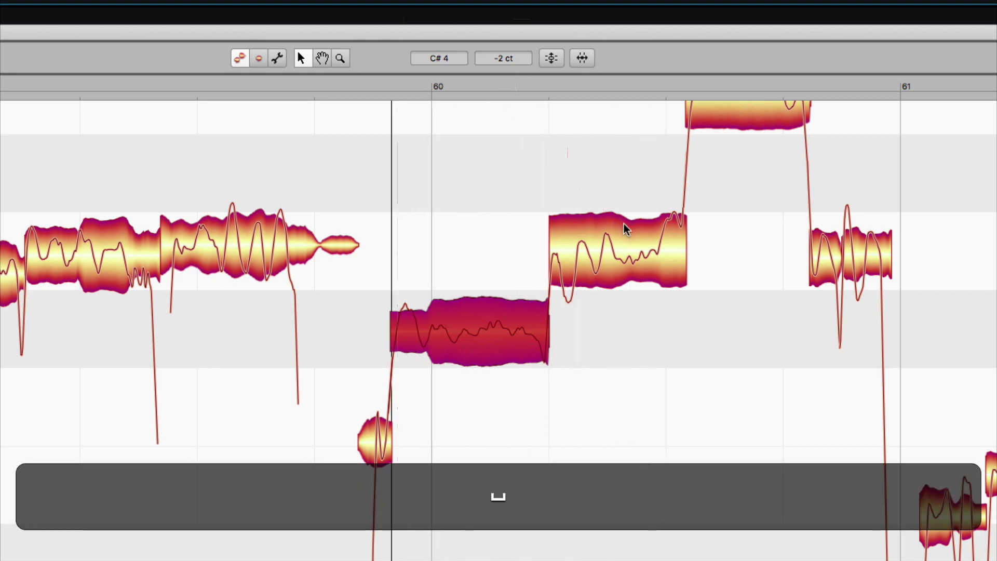
- Apply the maximum Pitch Drift correction to the D 4 note in bar 60 and play the phrase from just before the bar
left_click(612, 241)
right_click(611, 242)
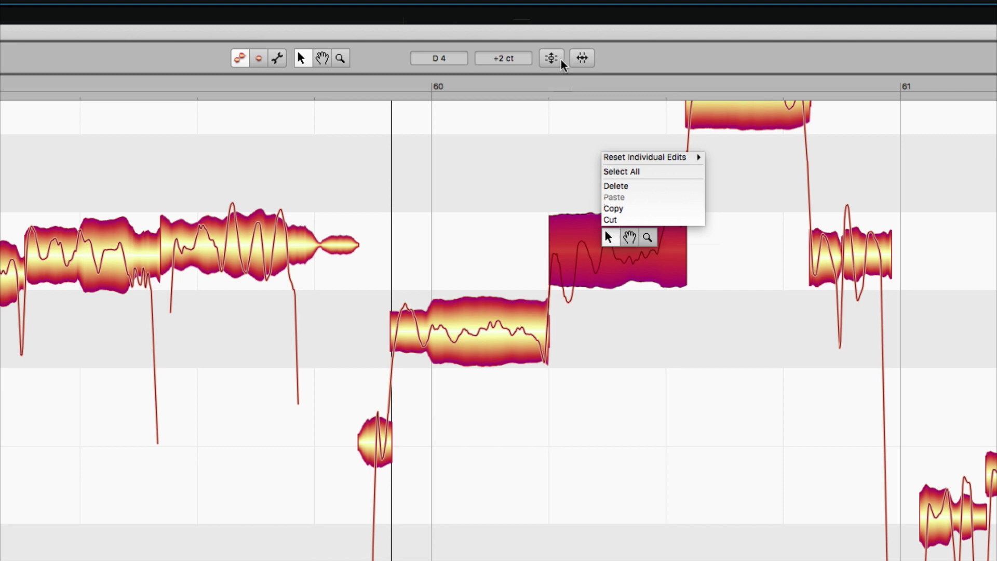
left_click(560, 59)
left_click(561, 59)
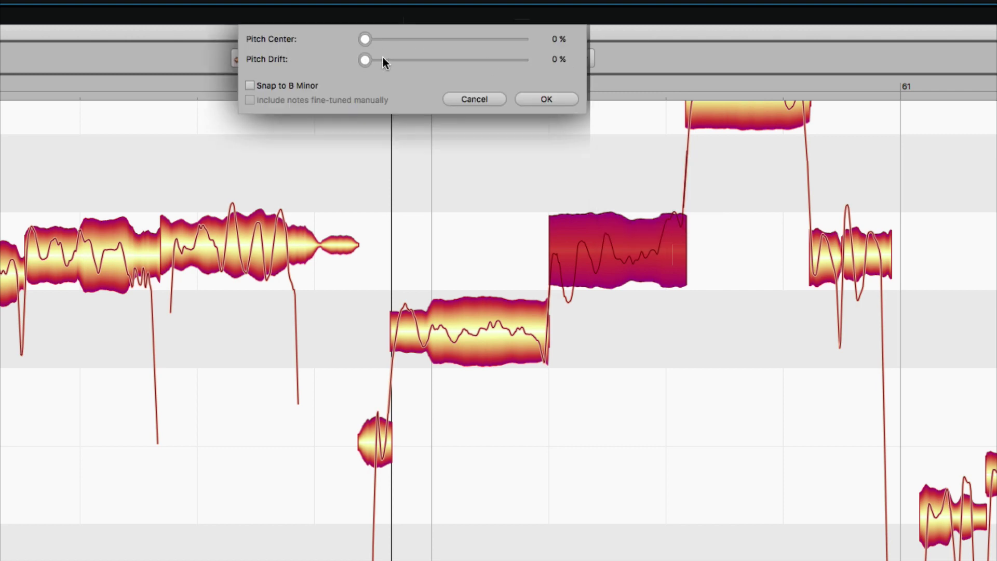
left_click_drag(384, 61, 562, 72)
left_click(543, 100)
key("space")
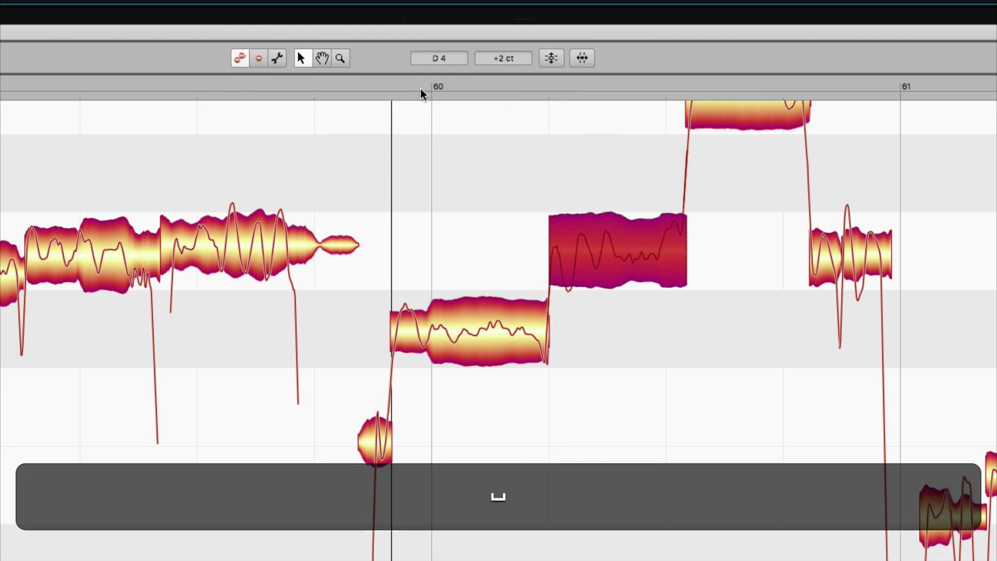
key("space")
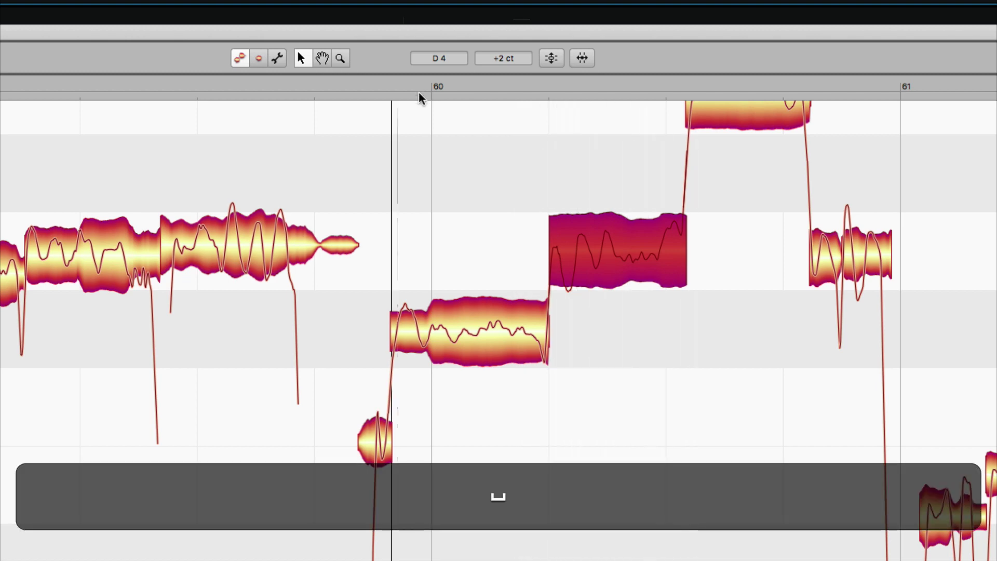
key("ctrl")
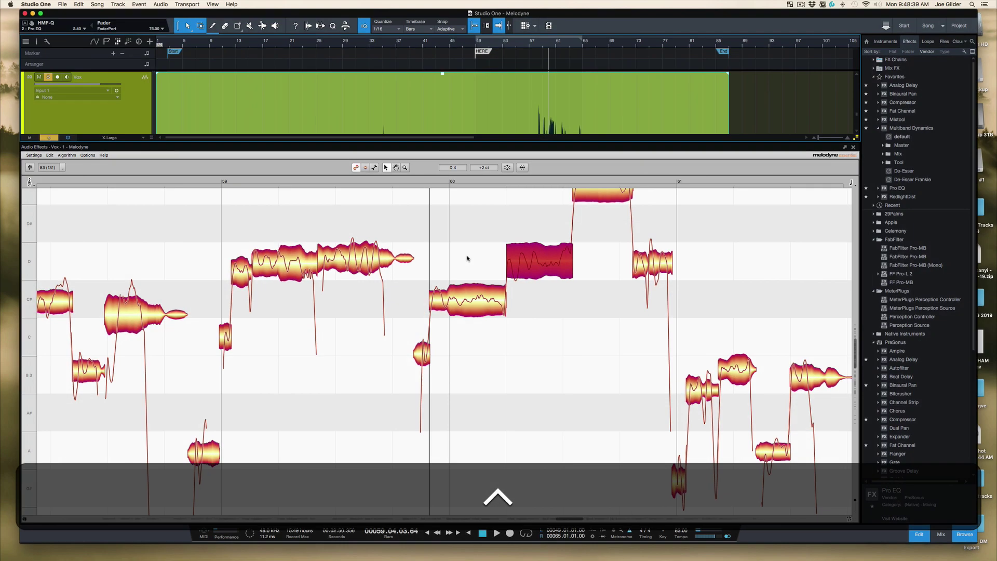
scroll(463, 318, "right", 5)
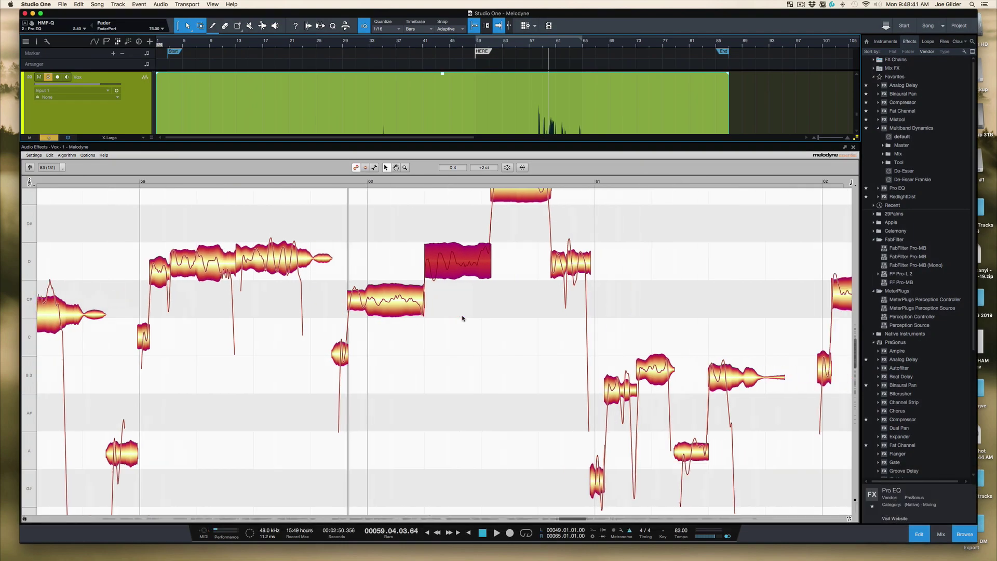
scroll(462, 318, "down", 3)
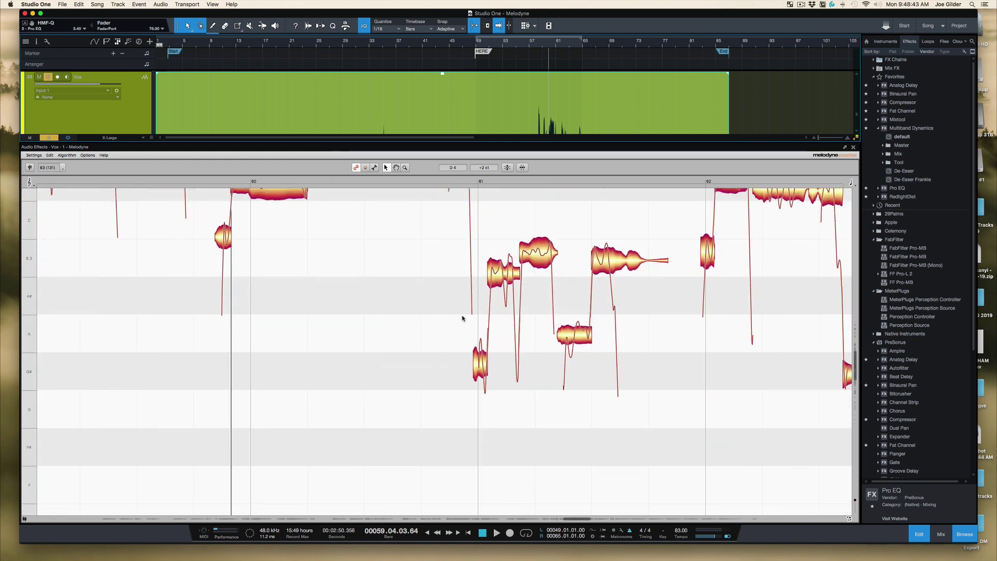
scroll(463, 318, "right", 2)
scroll(463, 319, "up", 1)
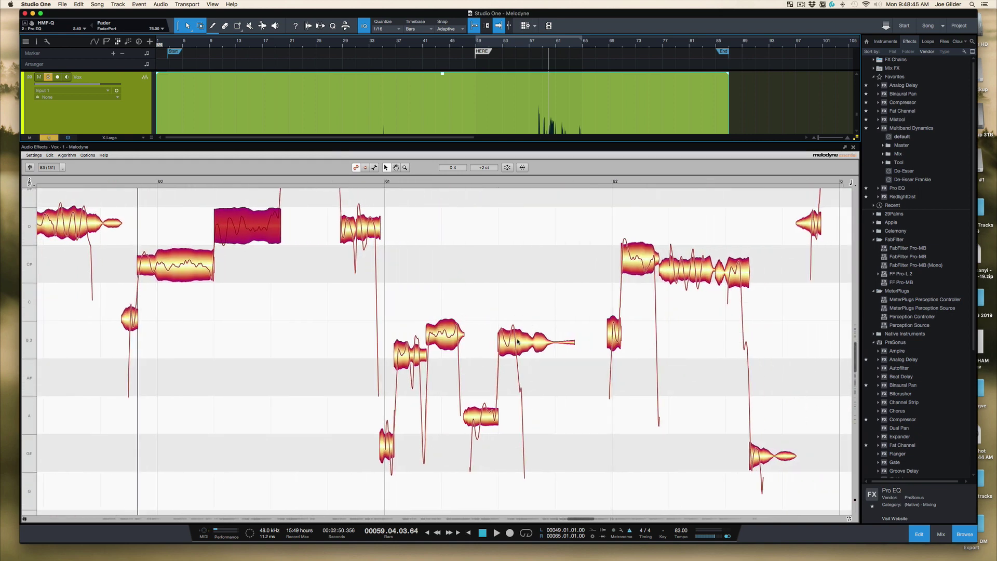
- Play the vocal from the start of bar 53 through the long note whose pitch curve rises partway
scroll(493, 337, "left", 15)
scroll(493, 338, "up", 2)
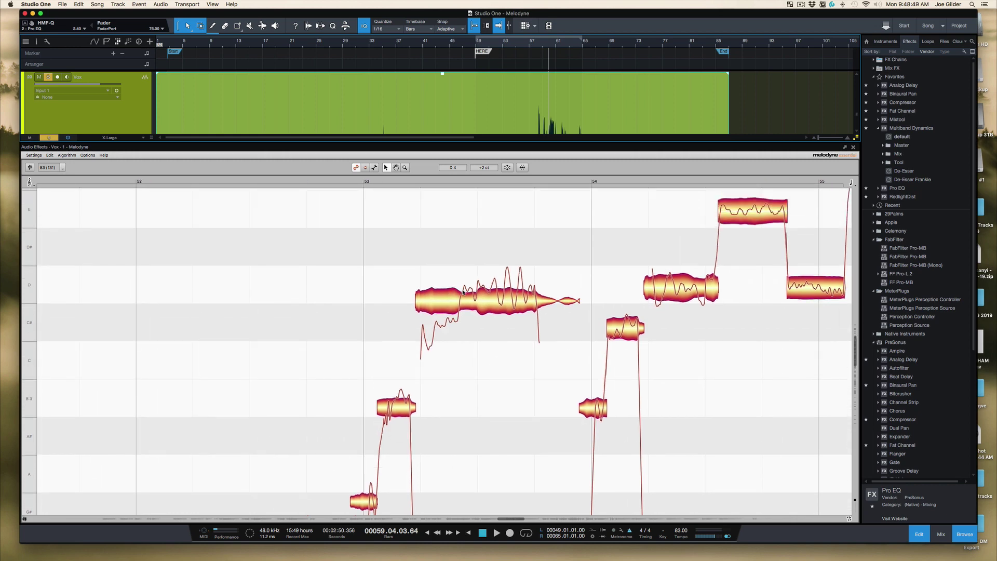
left_click(407, 182)
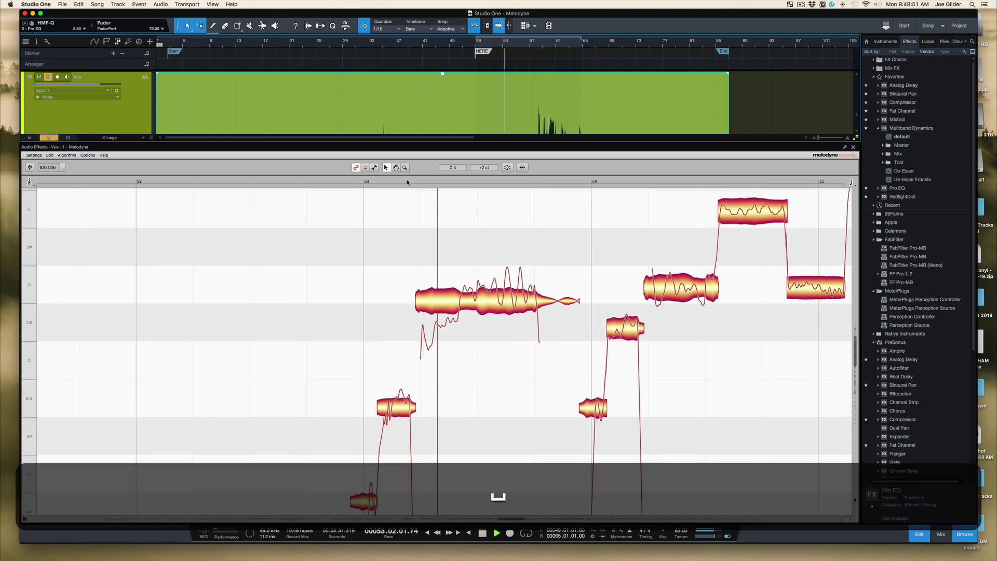
left_click(366, 182)
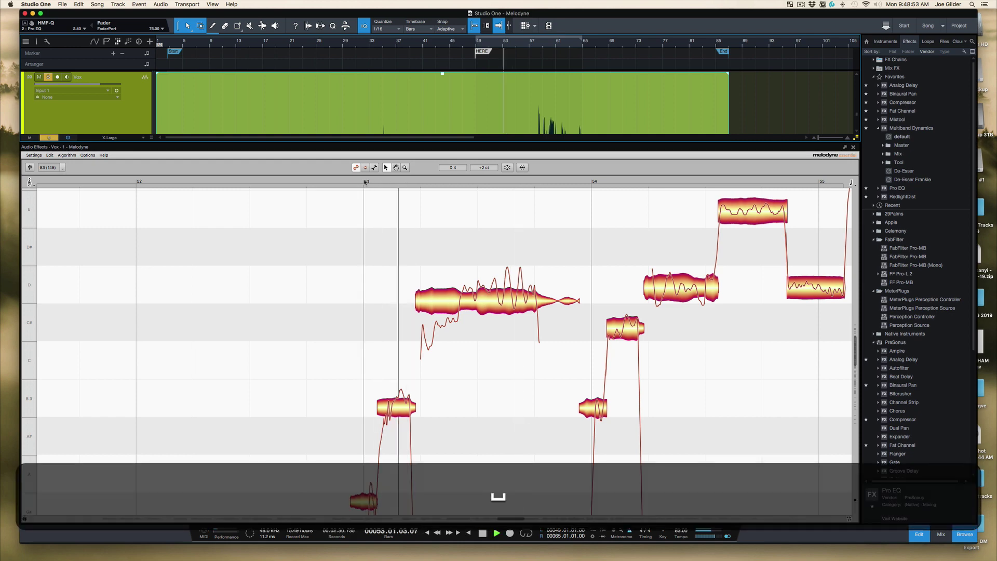
key("space")
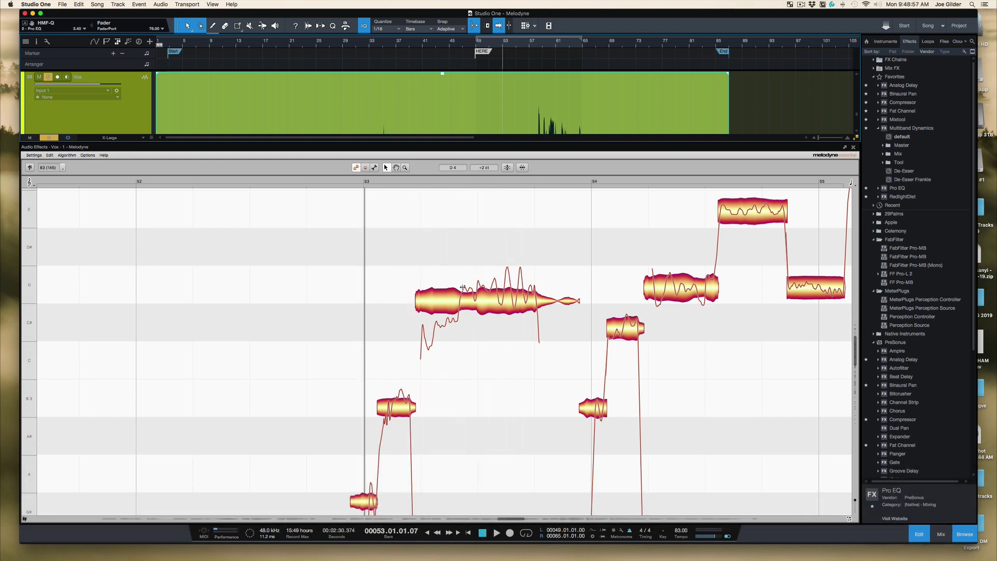
- Split the long note in bar 53 where its pitch curve rises, tune the parts to C# 4 and D 4, and play the result
double_click(463, 288)
left_click_drag(431, 326, 431, 319)
left_click_drag(507, 298, 507, 293)
key("alt+space")
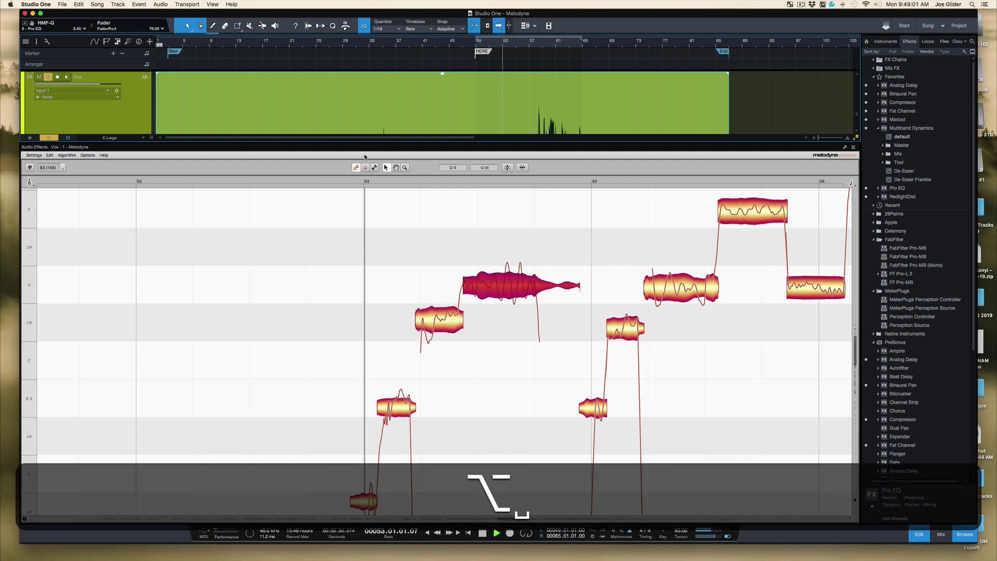
key("space")
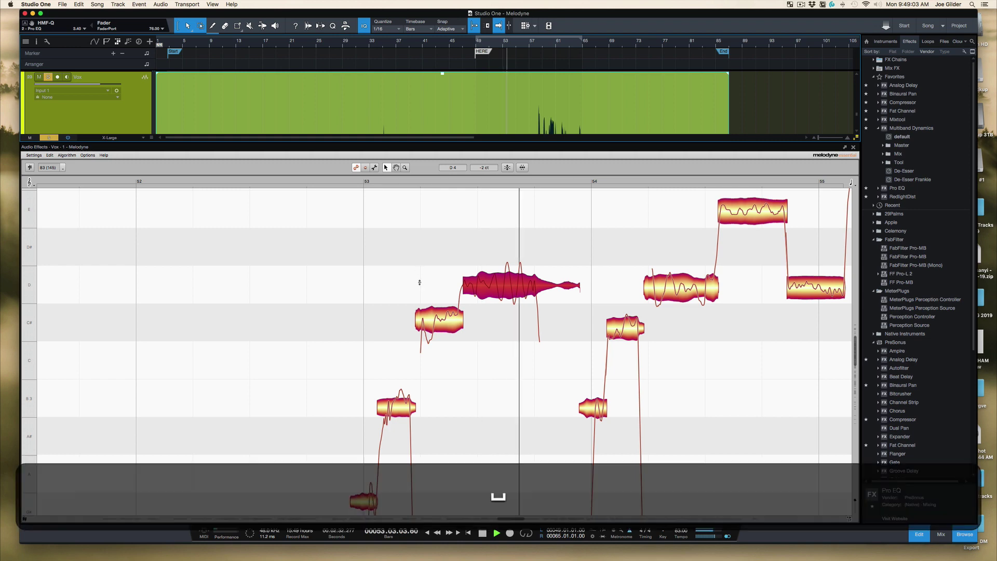
- Apply 100% Pitch Drift correction with Pitch Center at 0% to the C# 4 note in bar 53 and play it back
left_click(431, 323)
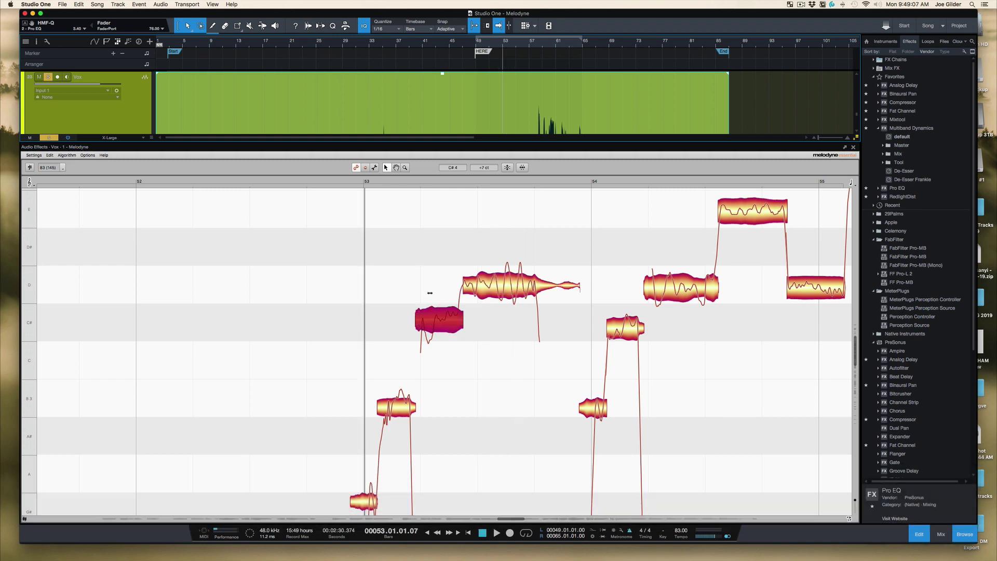
left_click(507, 167)
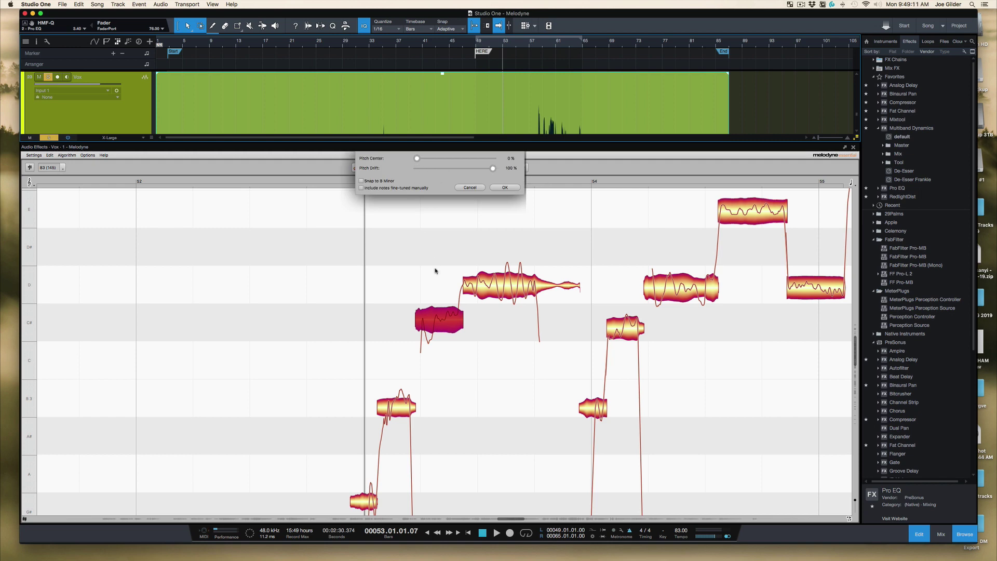
left_click(506, 187)
left_click(402, 179)
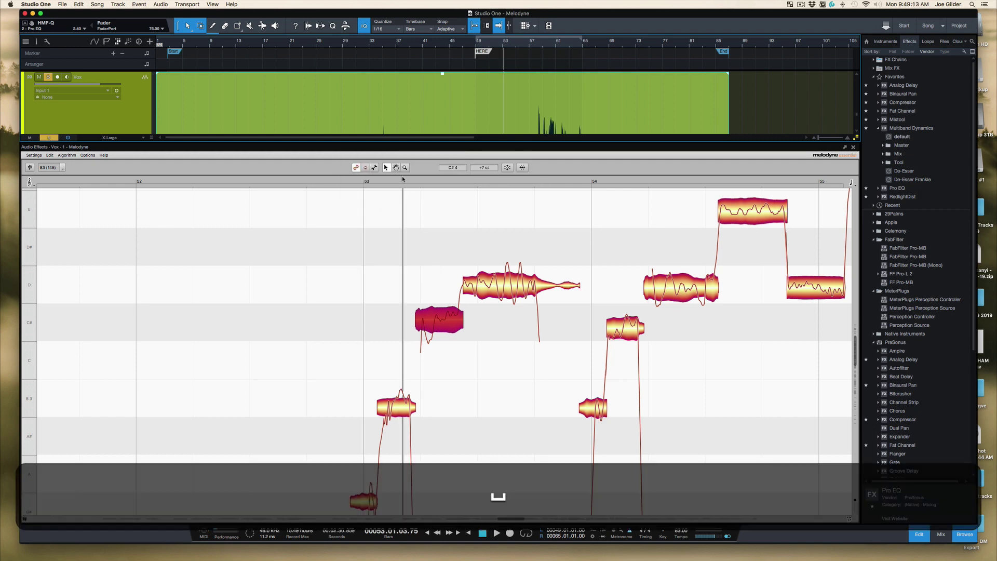
key("space")
- Split the C# 4 note in bar 53 after its opening dip, fine-tune the second part to -6 ct, and play it back
scroll(425, 329, "up", 4)
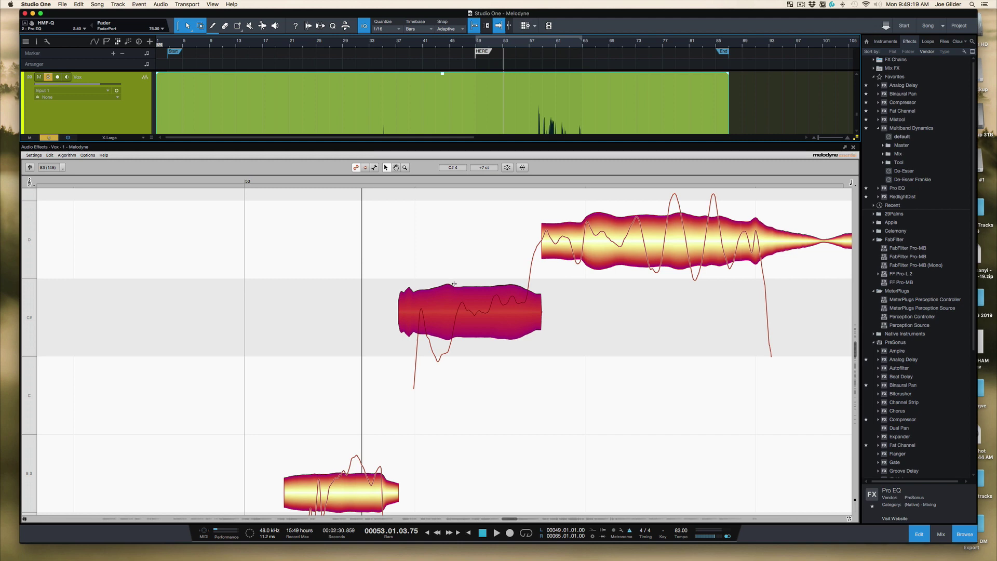
double_click(454, 283)
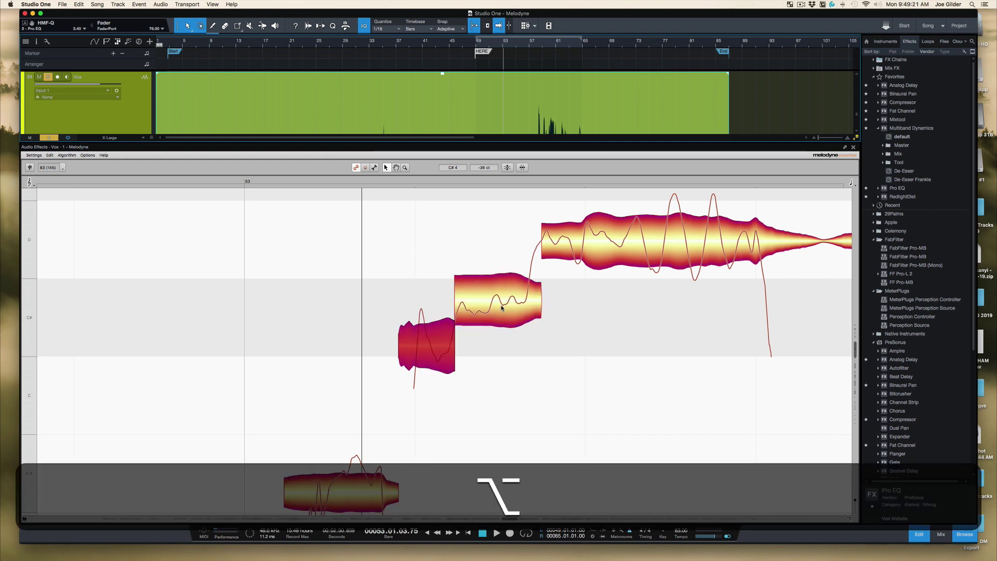
left_click_drag(501, 307, 552, 351)
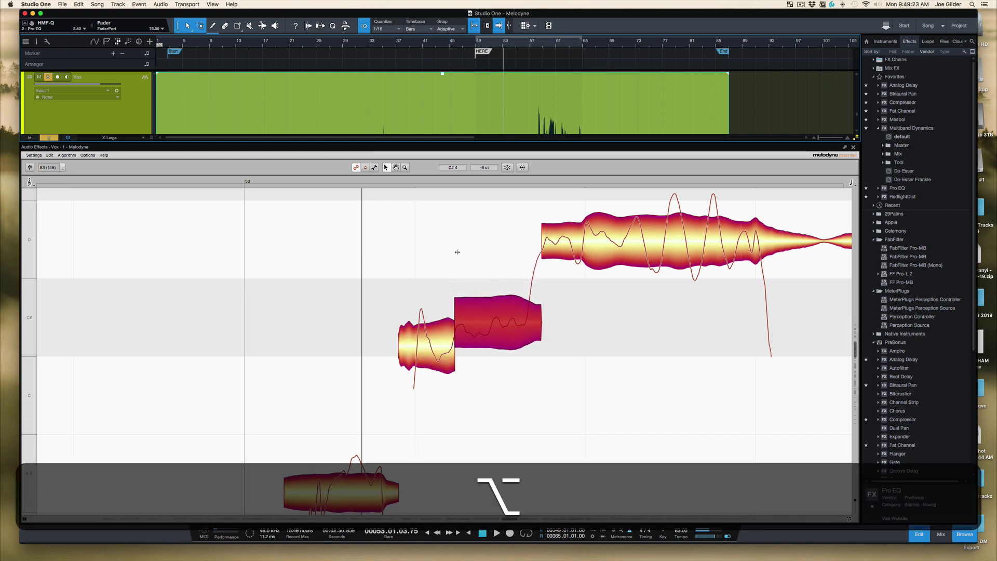
left_click(382, 180)
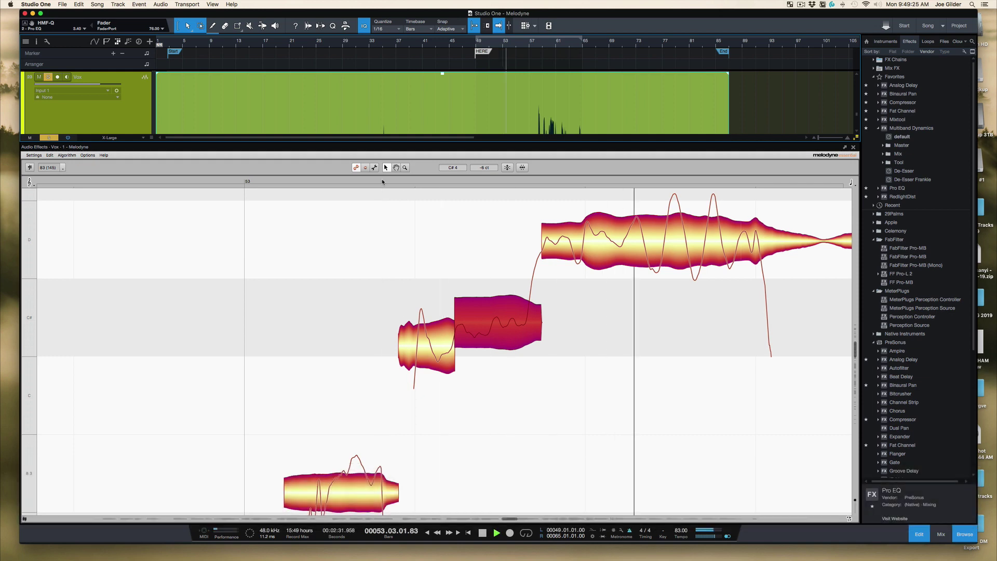
key("space")
- Raise the first part of the split C# 4 note in bar 53 to -10 ct and play the result
left_click_drag(426, 345, 426, 325)
key("space")
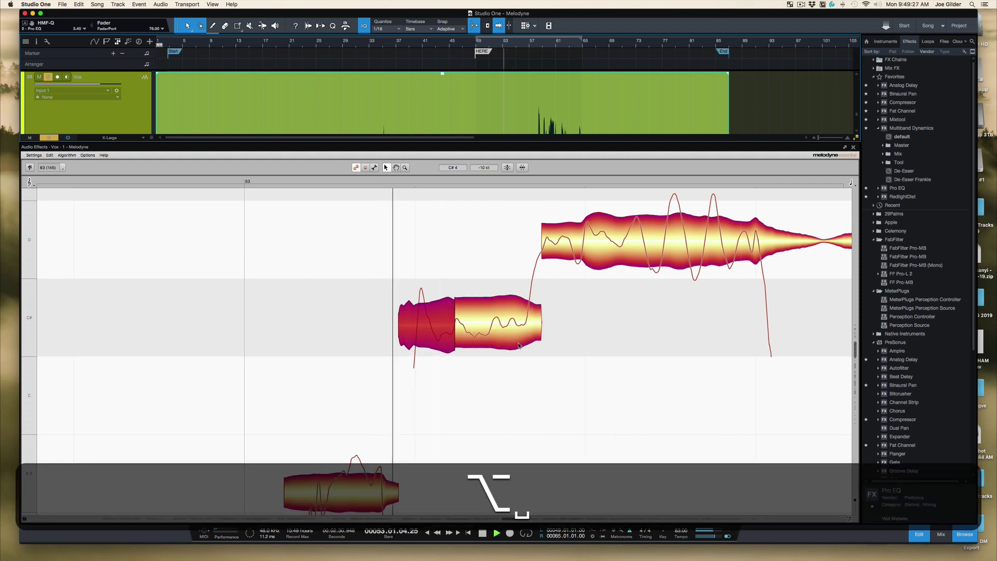
key("space")
- Play the vocal from just before bar 51 through the scoop into the long F# 4 note
scroll(497, 352, "down", 10)
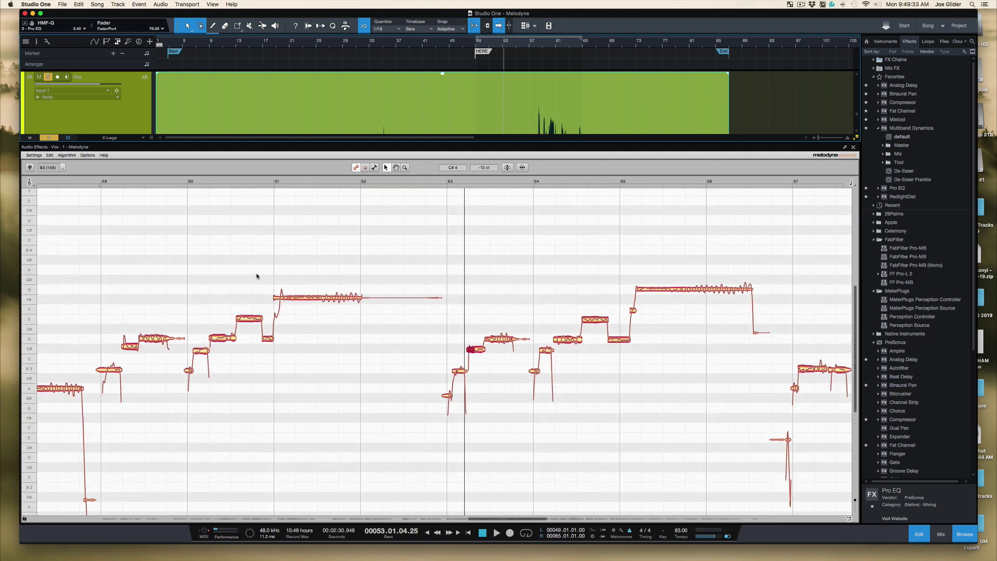
left_click(272, 183)
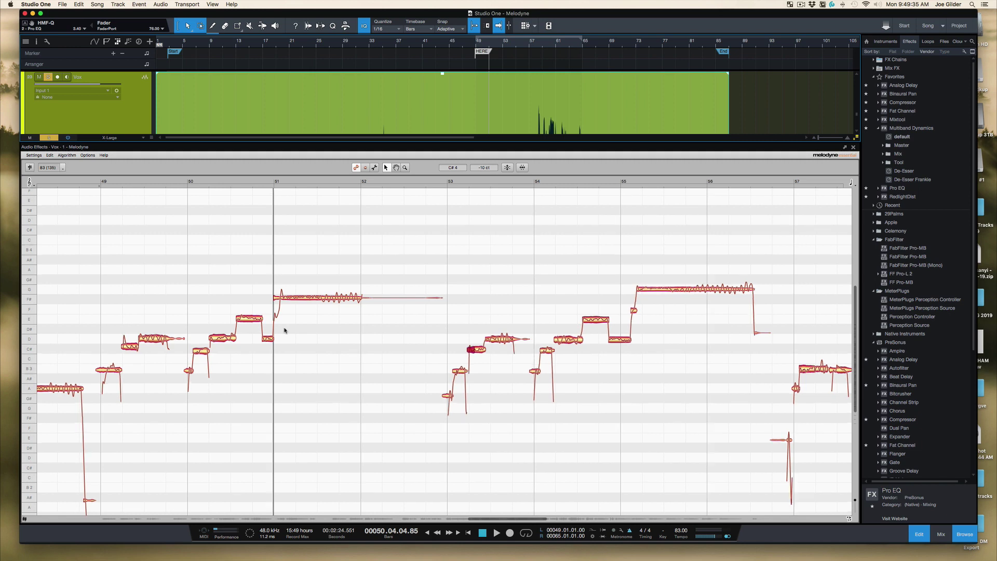
scroll(283, 330, "up", 8)
scroll(285, 286, "up", 3)
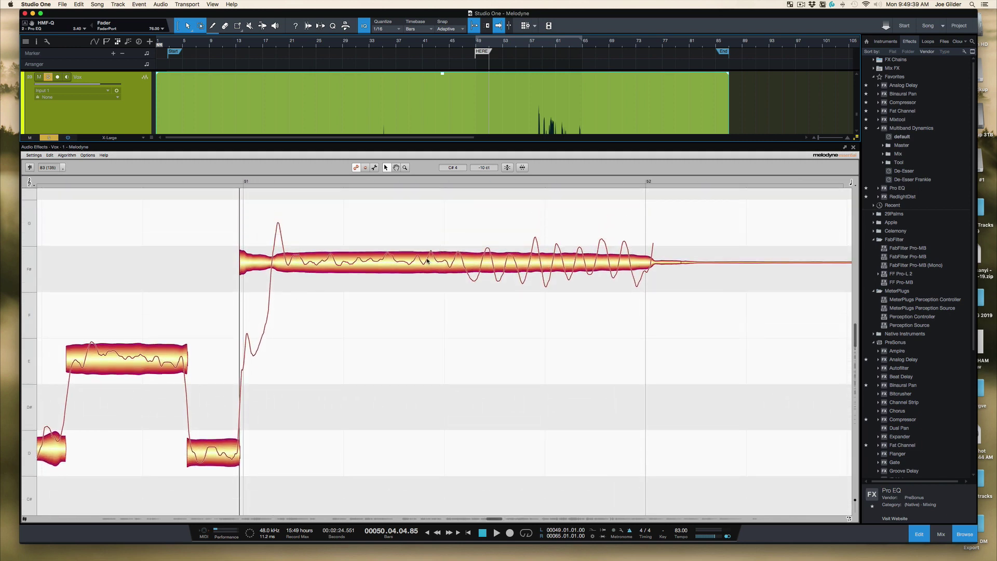
left_click(187, 178)
key("space")
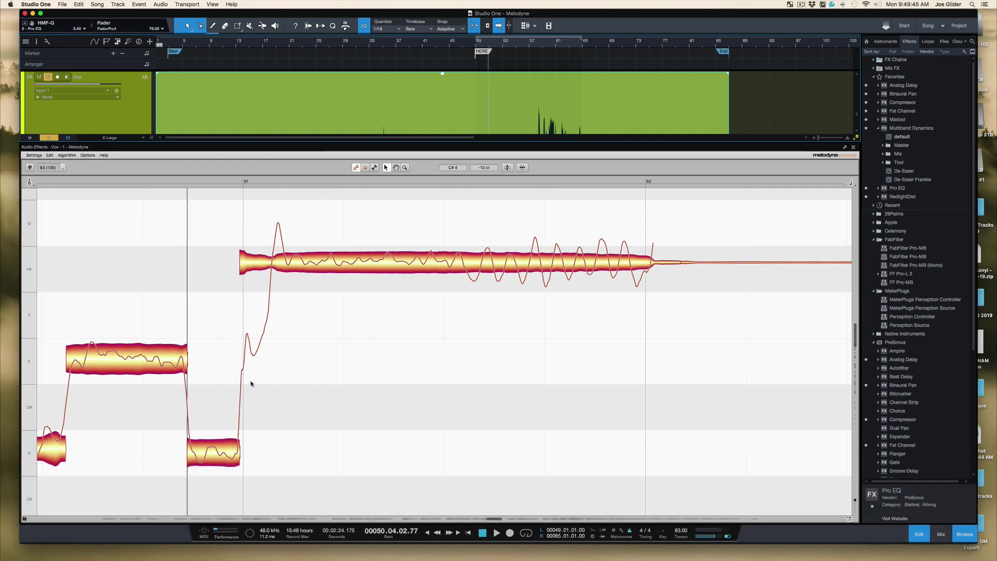
- Split off the low scooped start of the long note at bar 51 and fine-tune that piece to E 4 at -5 ct
left_click(258, 264)
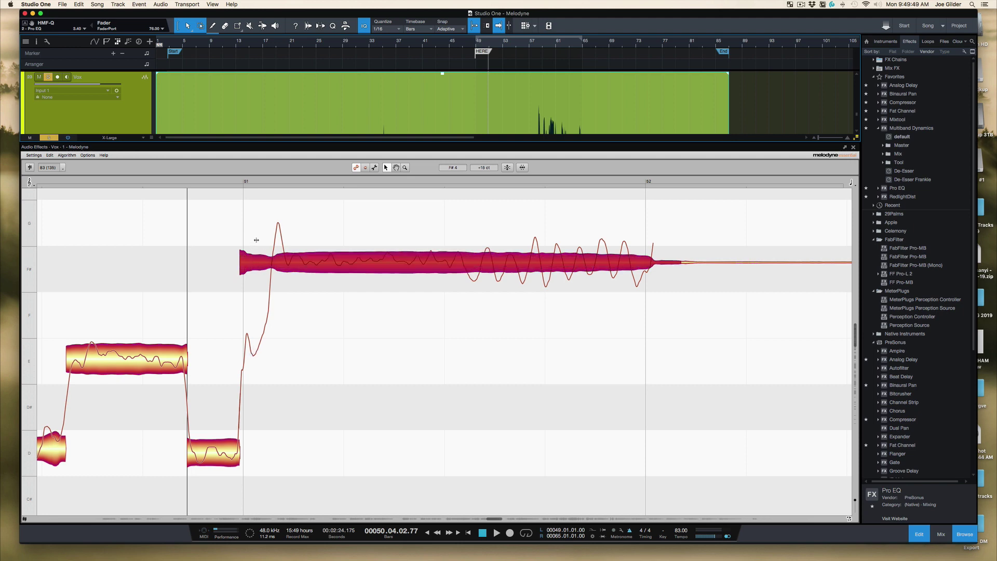
double_click(256, 241)
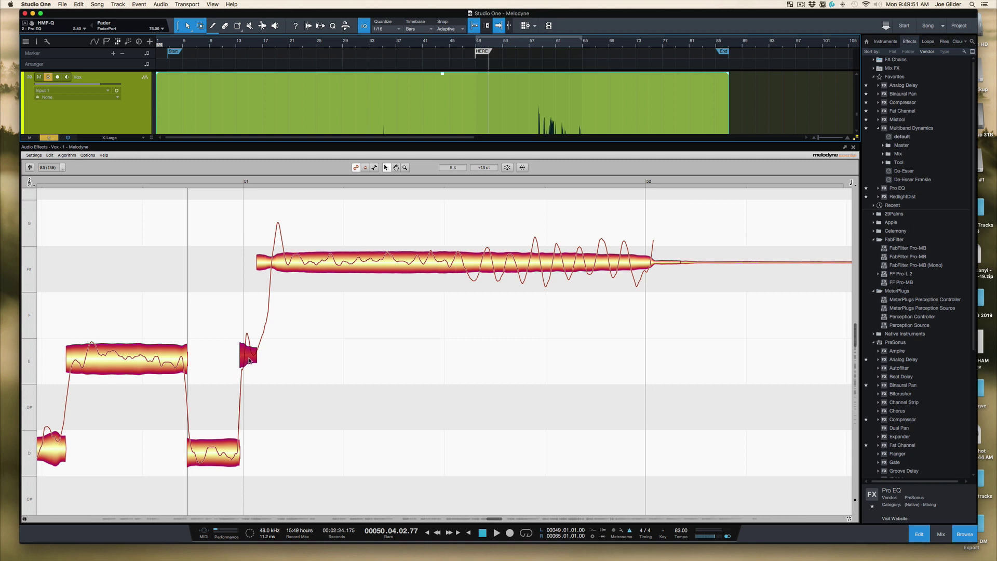
left_click_drag(249, 360, 276, 368)
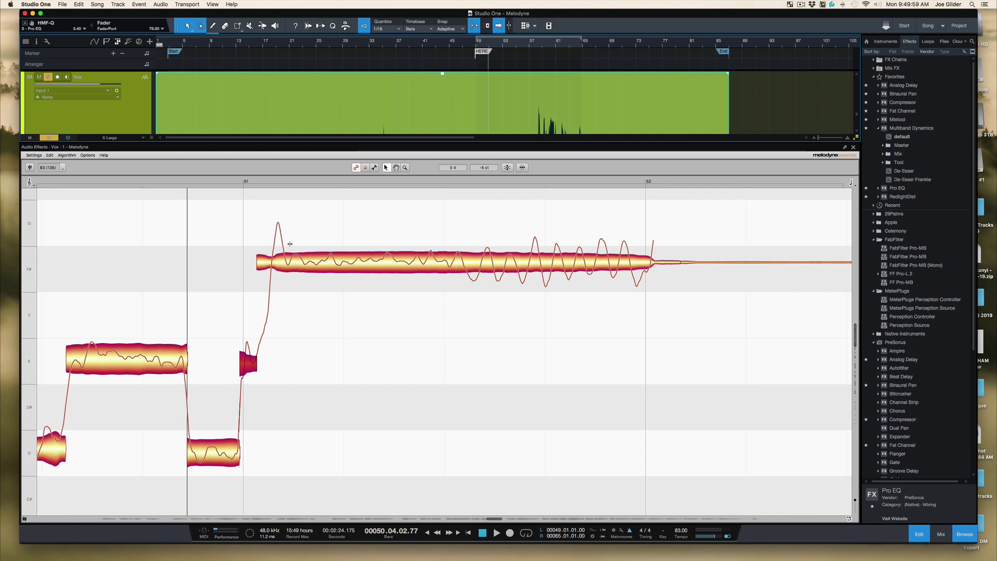
- Split the long F# 4 note after its pitch overshoot, fine-tune the sustained part to +4 ct, and play from just before bar 51
double_click(290, 244)
left_click(414, 265, "alt")
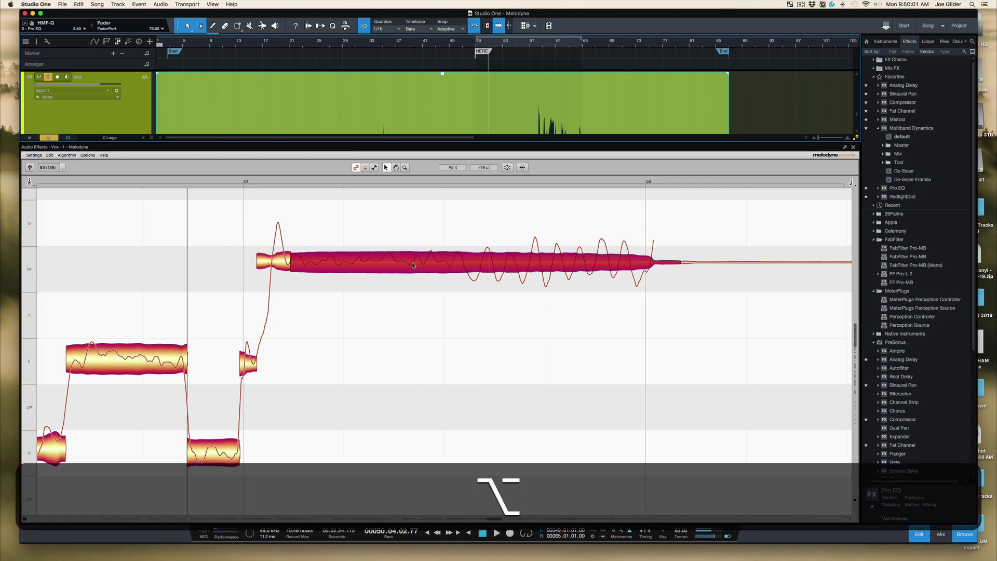
left_click_drag(451, 266, 451, 272)
left_click(203, 179)
key("space")
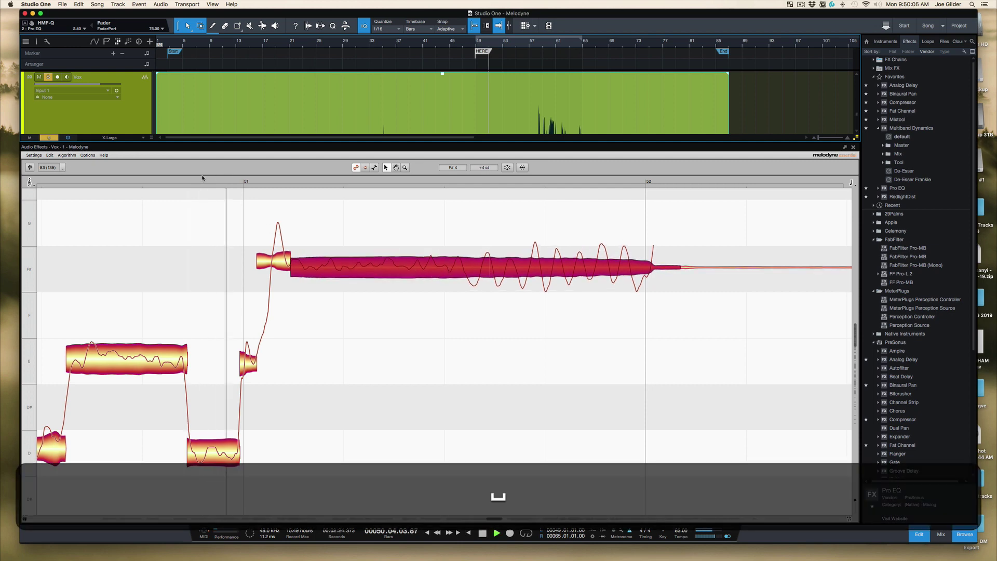
key("space")
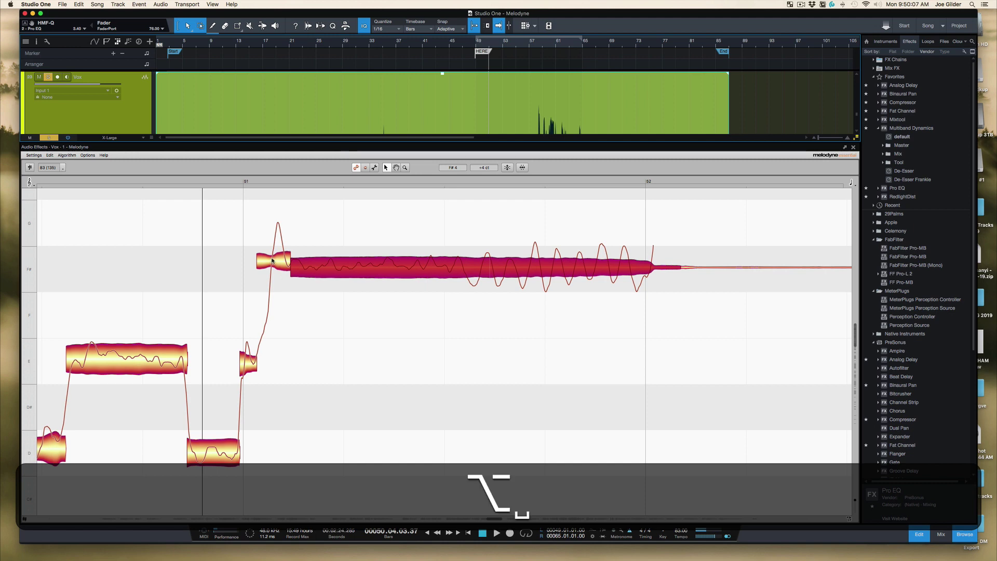
- Lower the short F# 4 note before the sustained part in bar 51 to -1 ct and play the phrase
left_click(397, 330, "alt")
key("alt+space")
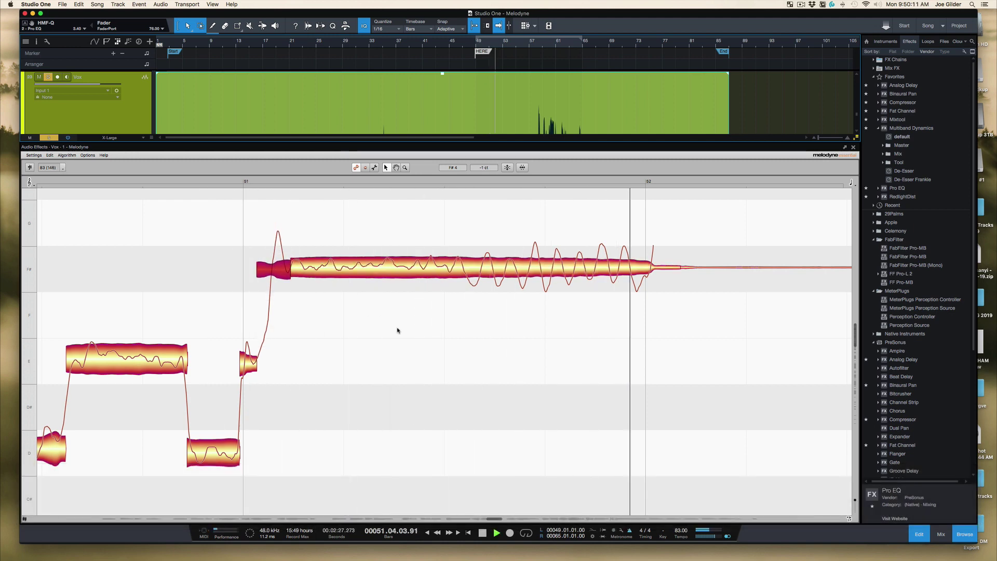
key("space")
- Apply 100% Pitch Drift correction to the sustained F# 4 note in bar 51, including manually fine-tuned notes, and play it back
left_click(416, 263)
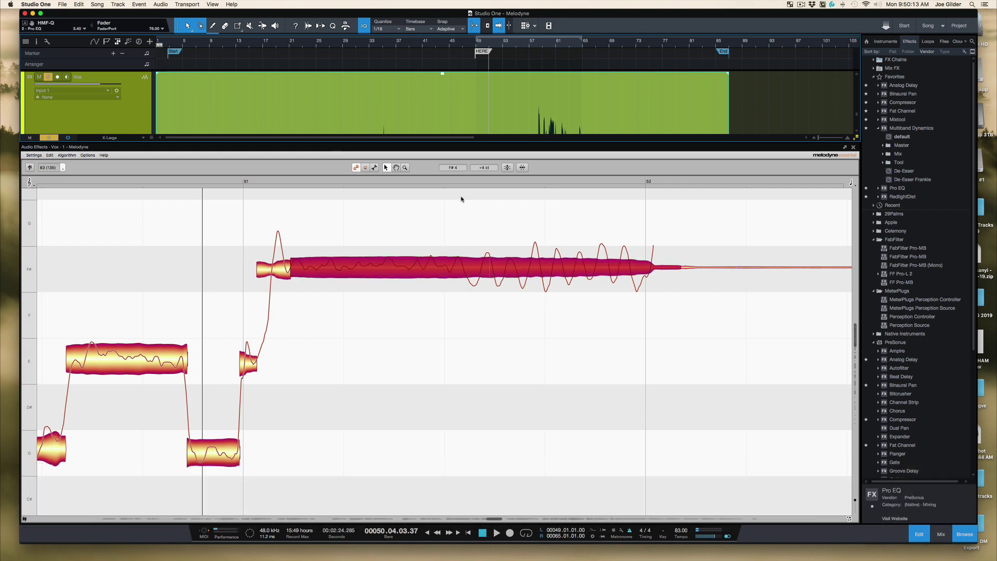
left_click(508, 168)
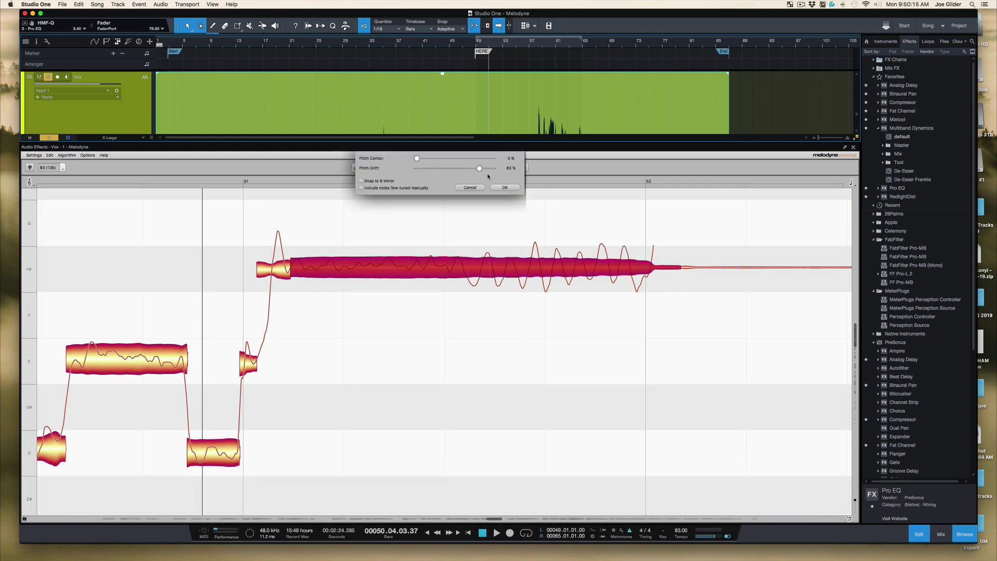
left_click_drag(488, 176, 517, 178)
left_click_drag(479, 174, 511, 175)
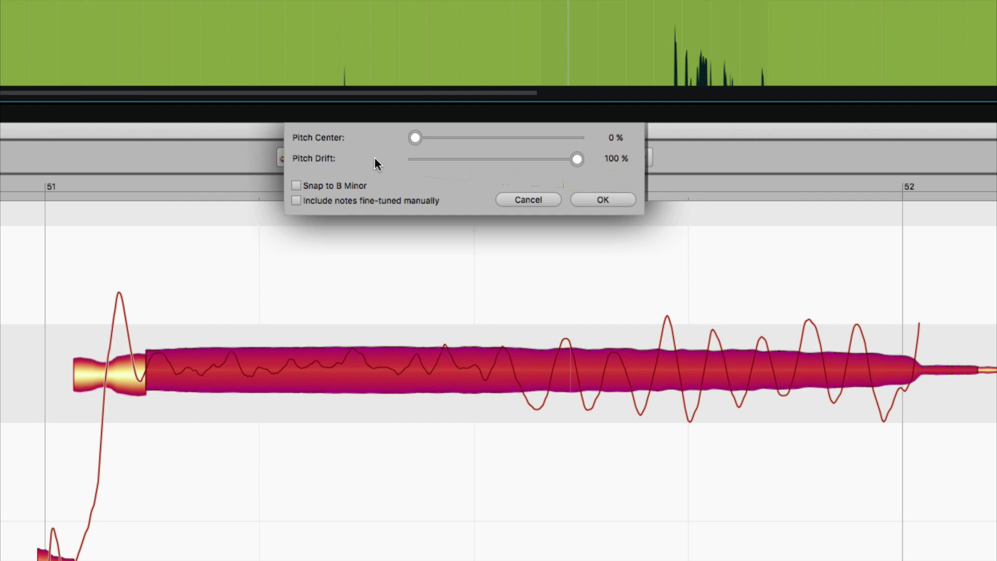
left_click(296, 201)
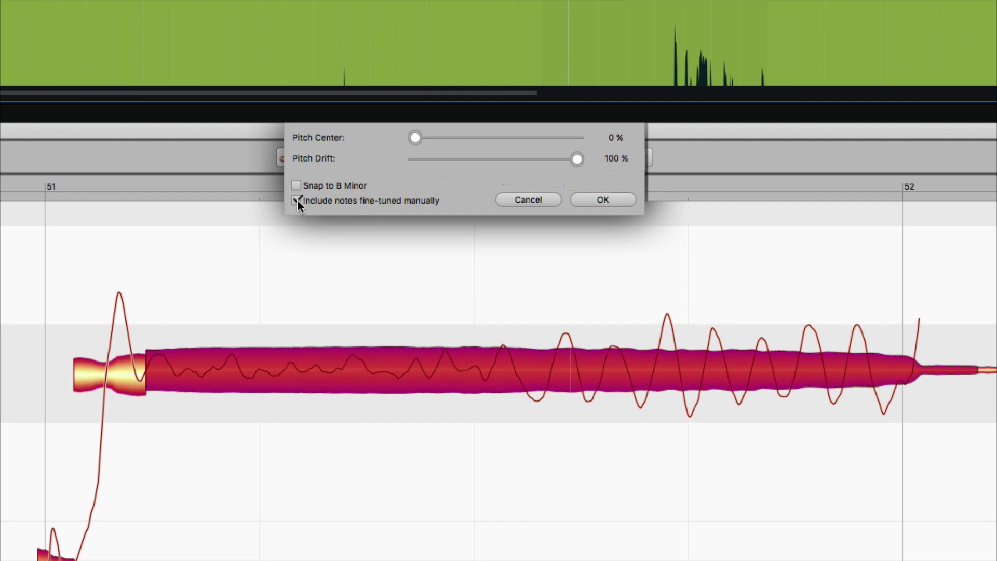
left_click_drag(576, 158, 609, 163)
left_click(605, 199)
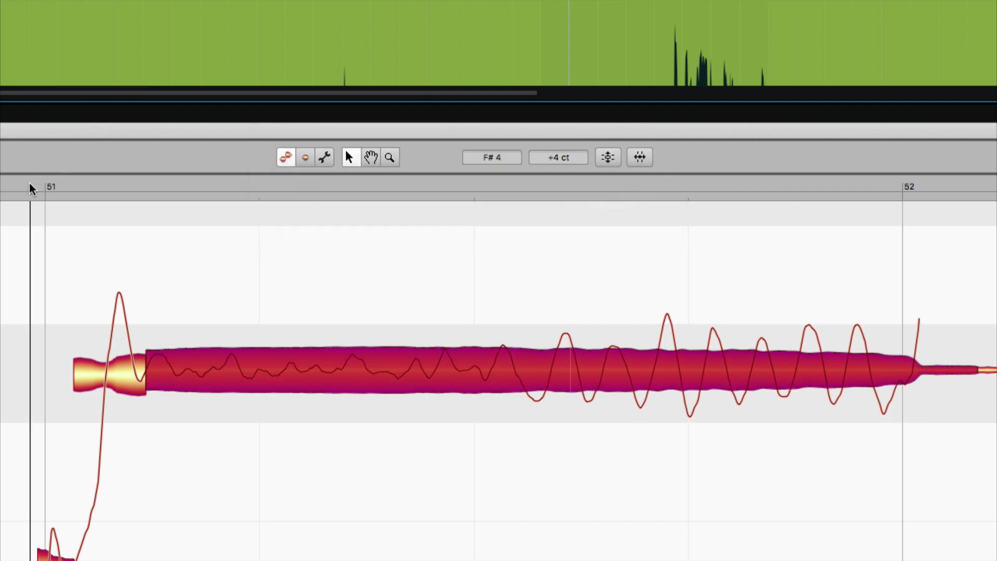
key("space")
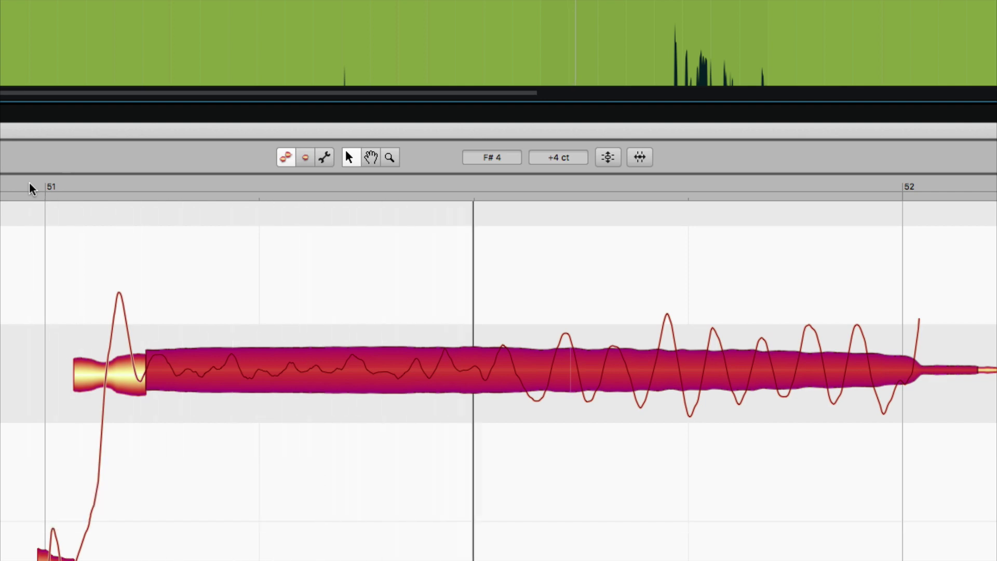
key("space")
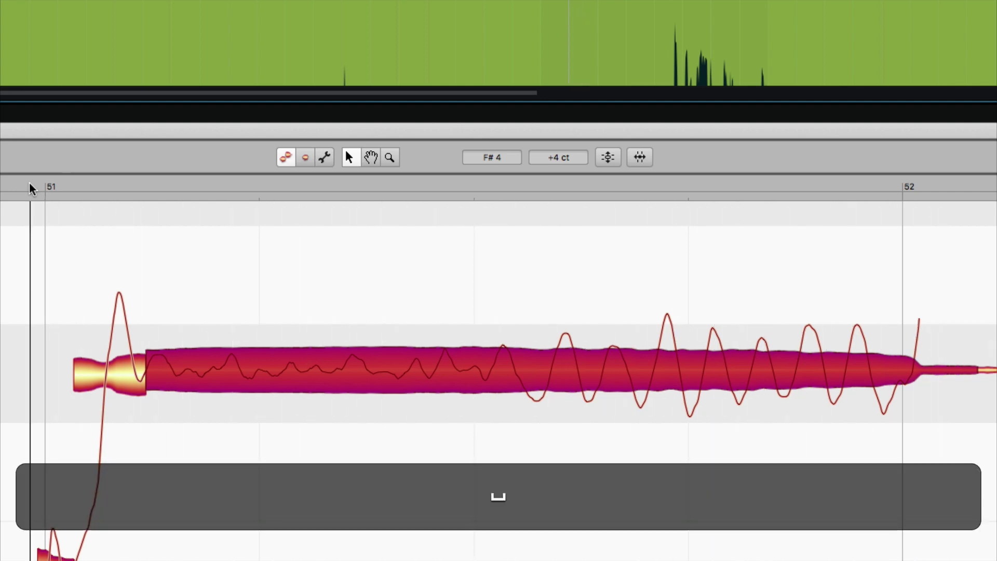
- Show the phrases around bars 50 to 55 and set the playback position just before bar 51
key("ctrl")
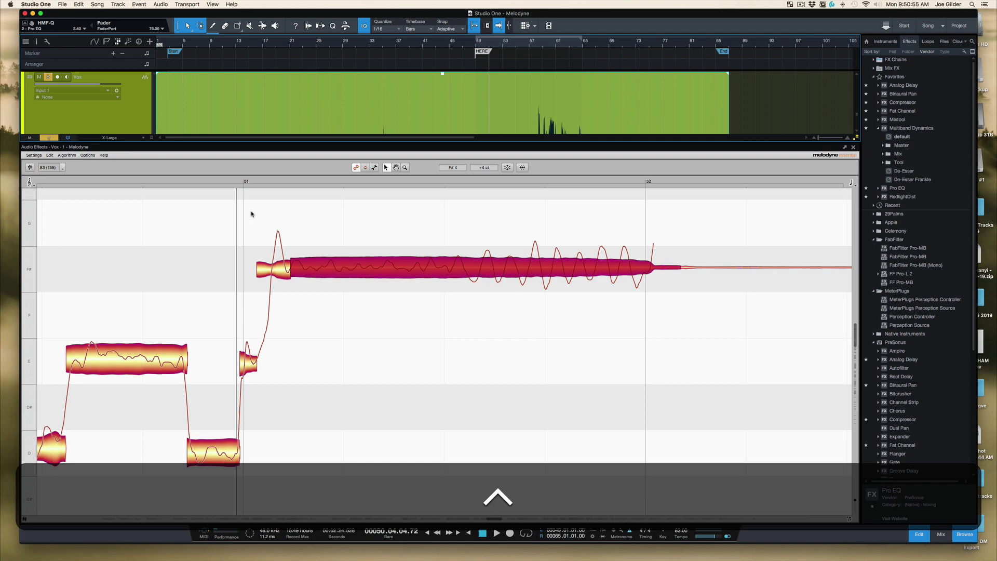
scroll(252, 214, "down", 10)
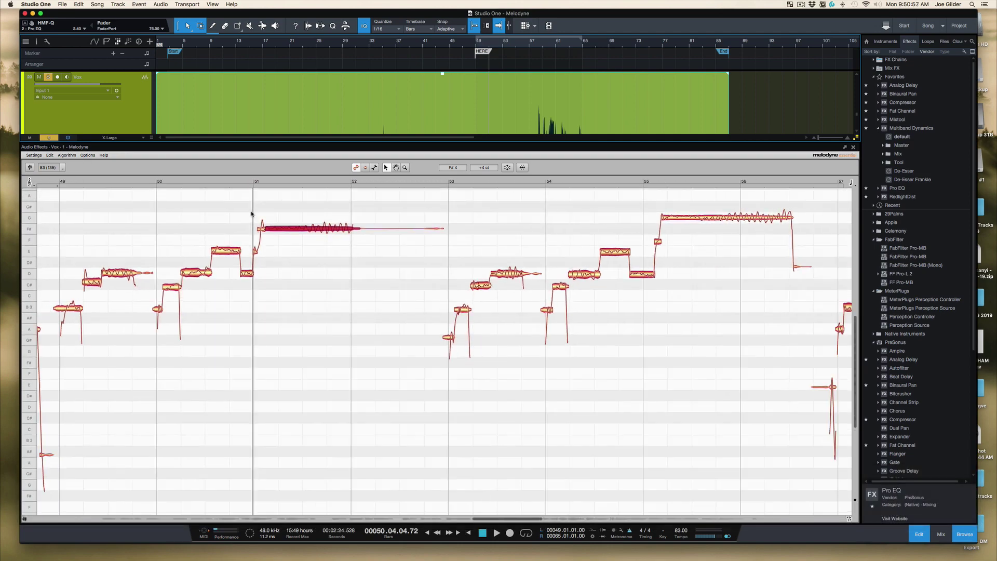
scroll(252, 214, "up", 5)
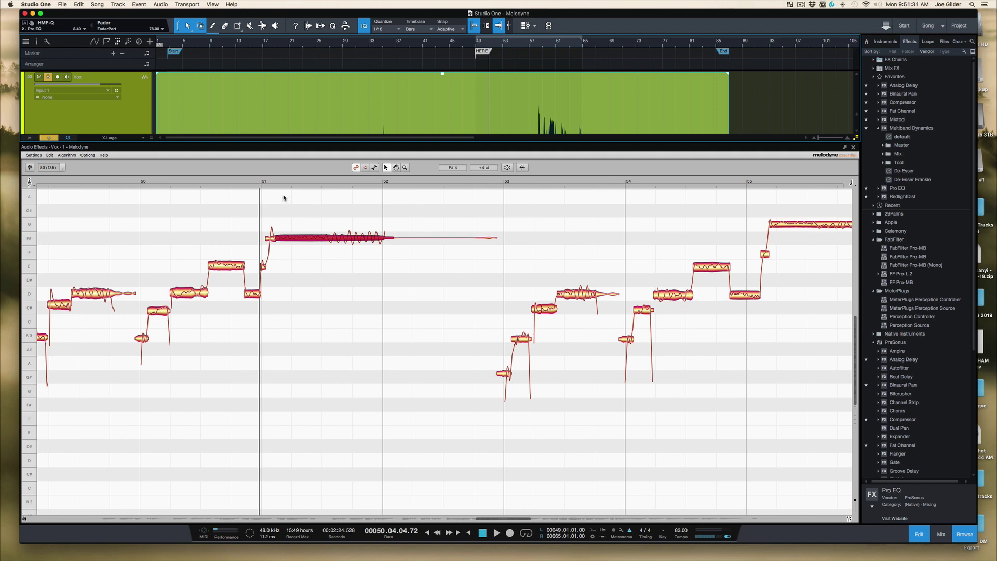
left_click(248, 181)
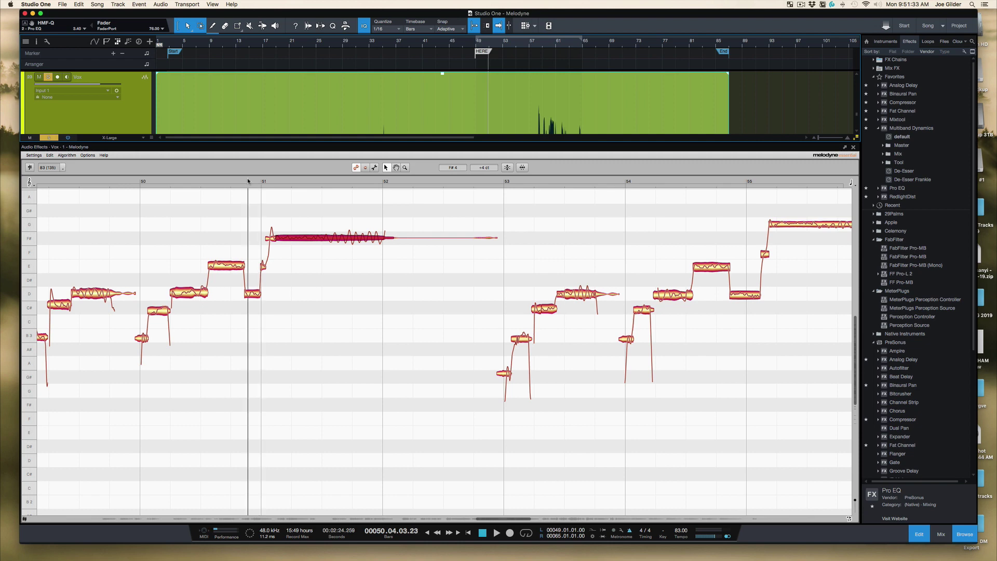